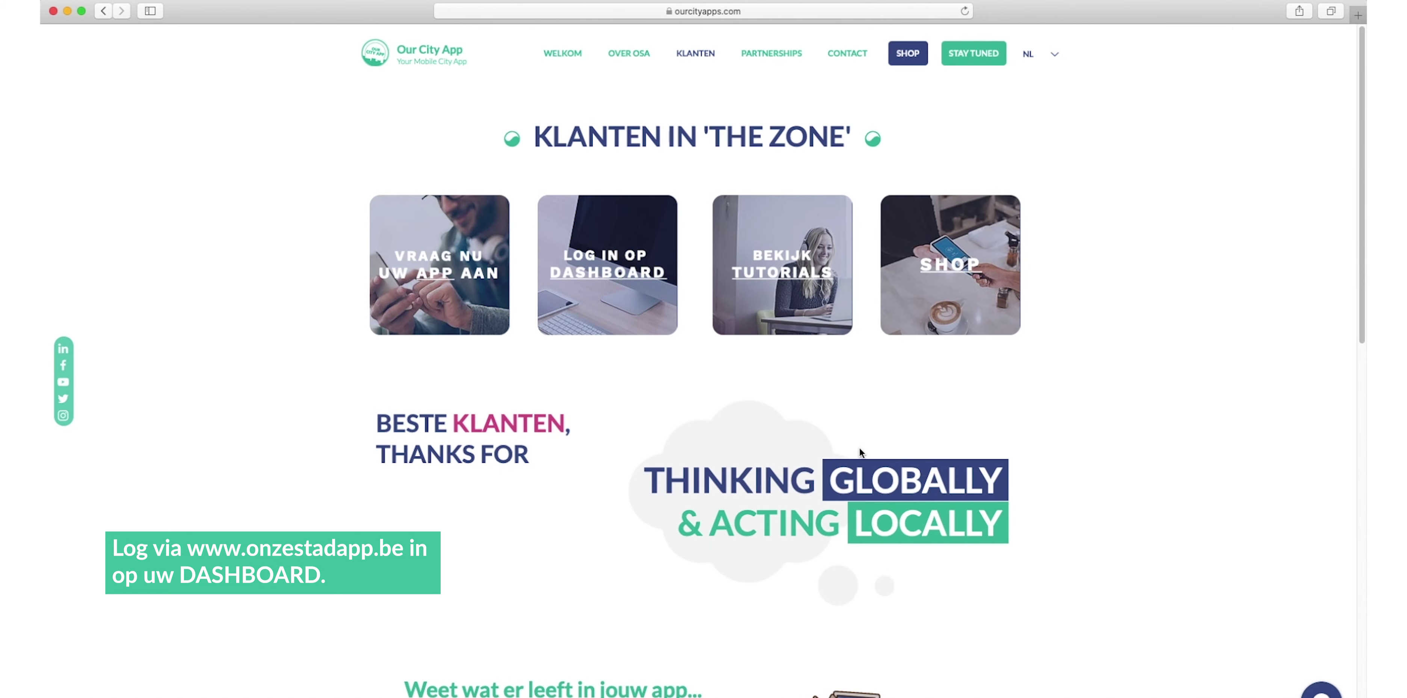
Open the dashboard login page from the 'Log in op Dashboard' tile on the Klanten page
{"action": "left_click", "coordinate": [612, 276]}
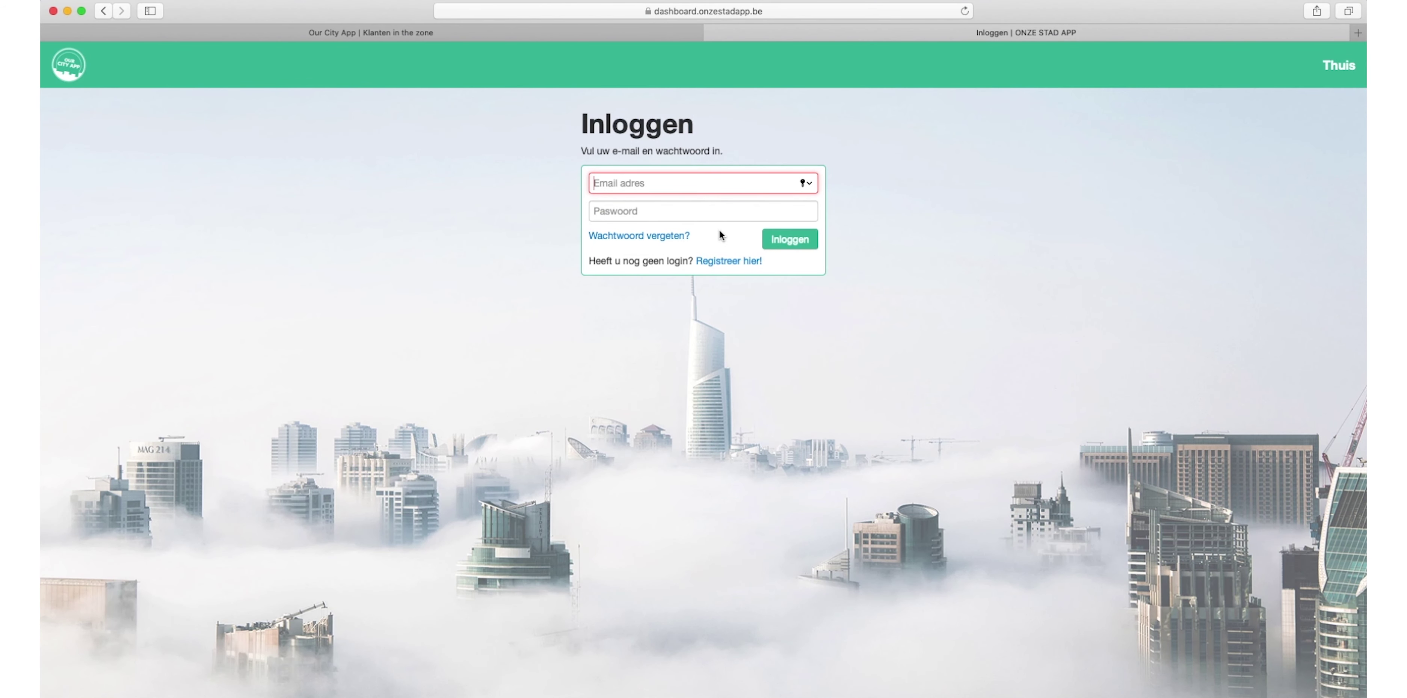
Log in with the account e-mail and password, then create a new survey under Bevragingen
{"action": "type", "text": "uwe-mailad"}
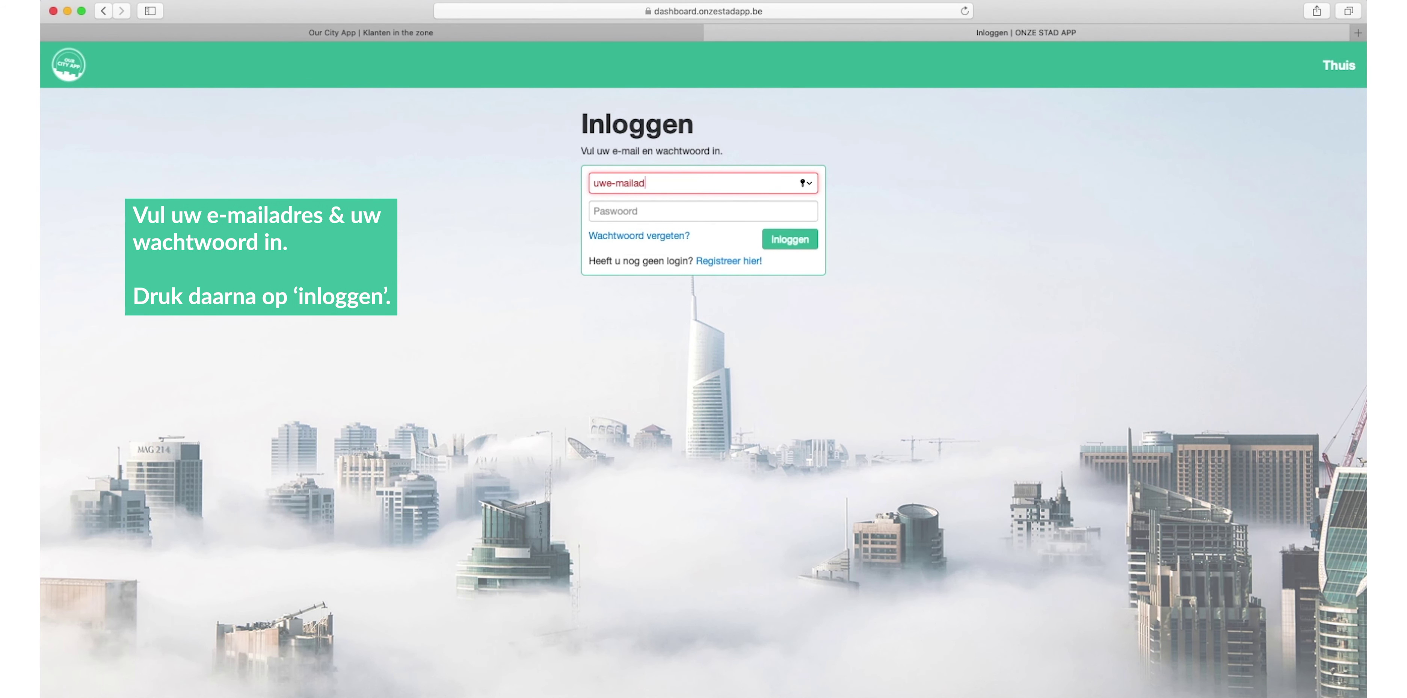
{"action": "type", "text": "res@domein"}
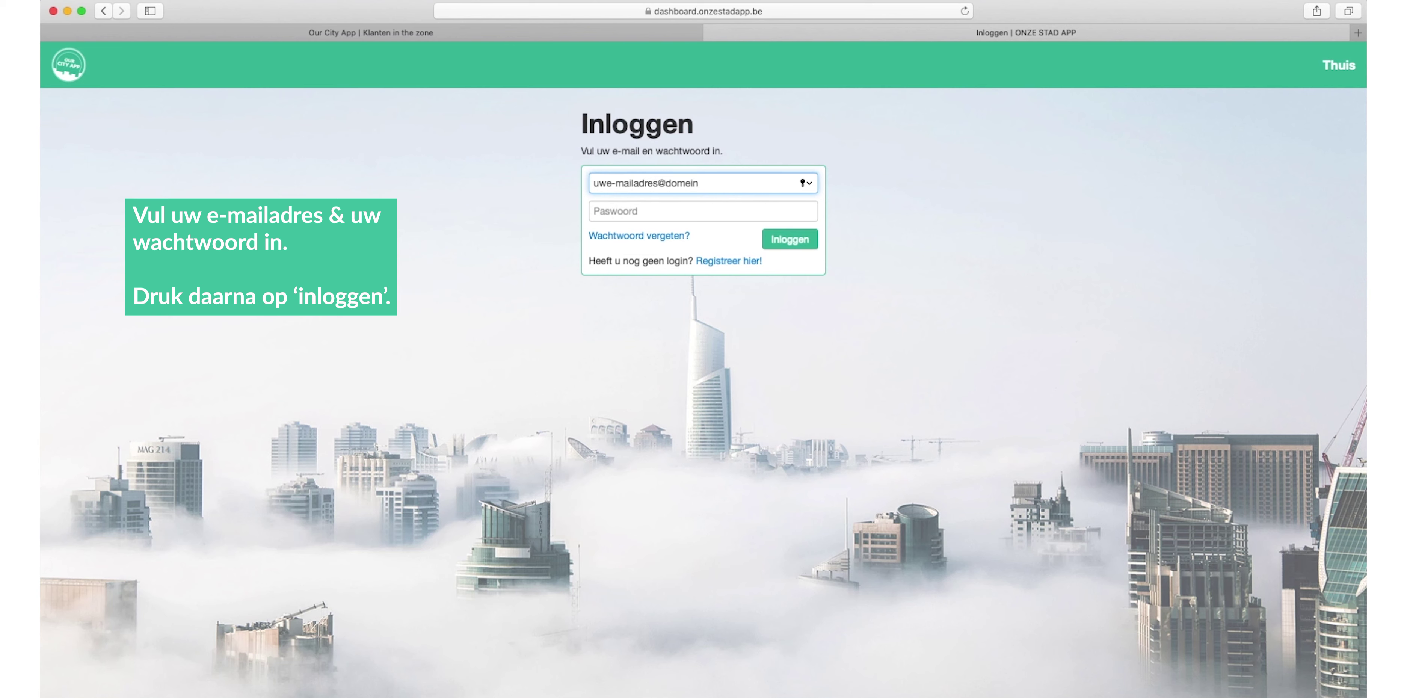
{"action": "type", "text": ".be"}
{"action": "left_click", "coordinate": [635, 211]}
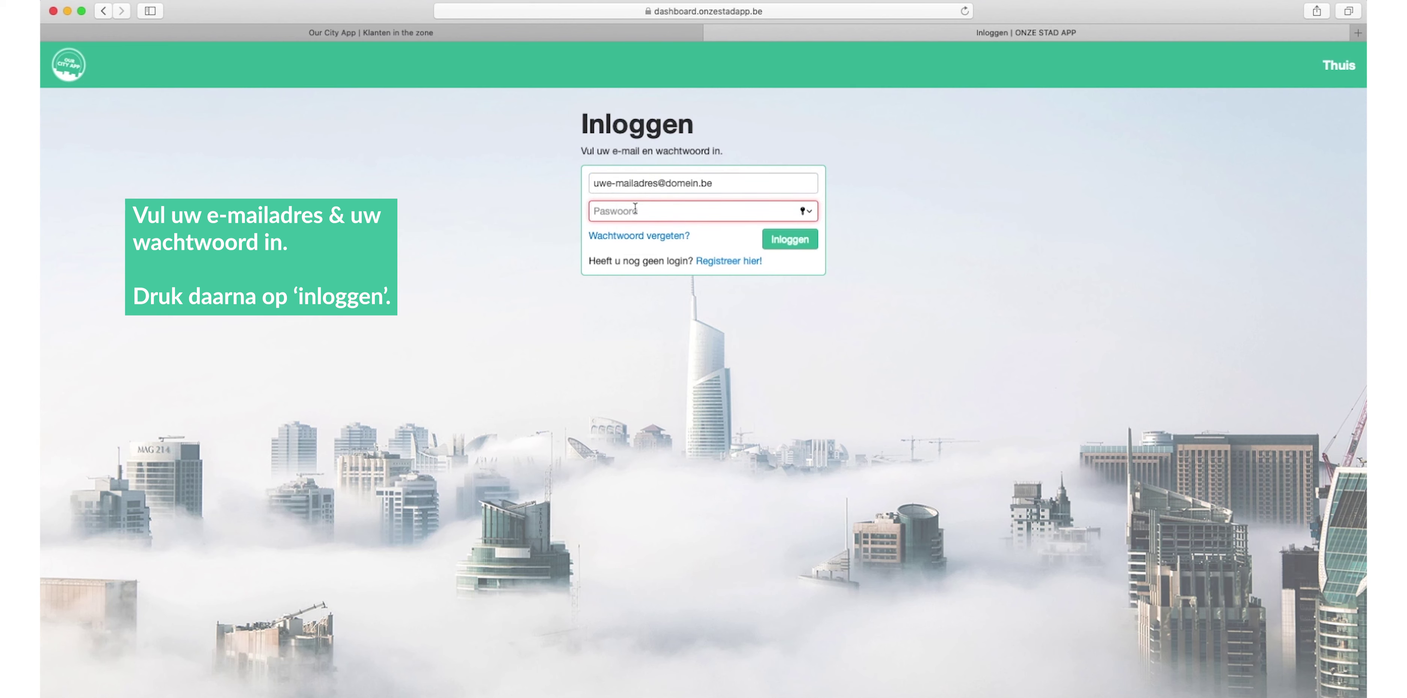
{"action": "type", "text": "************"}
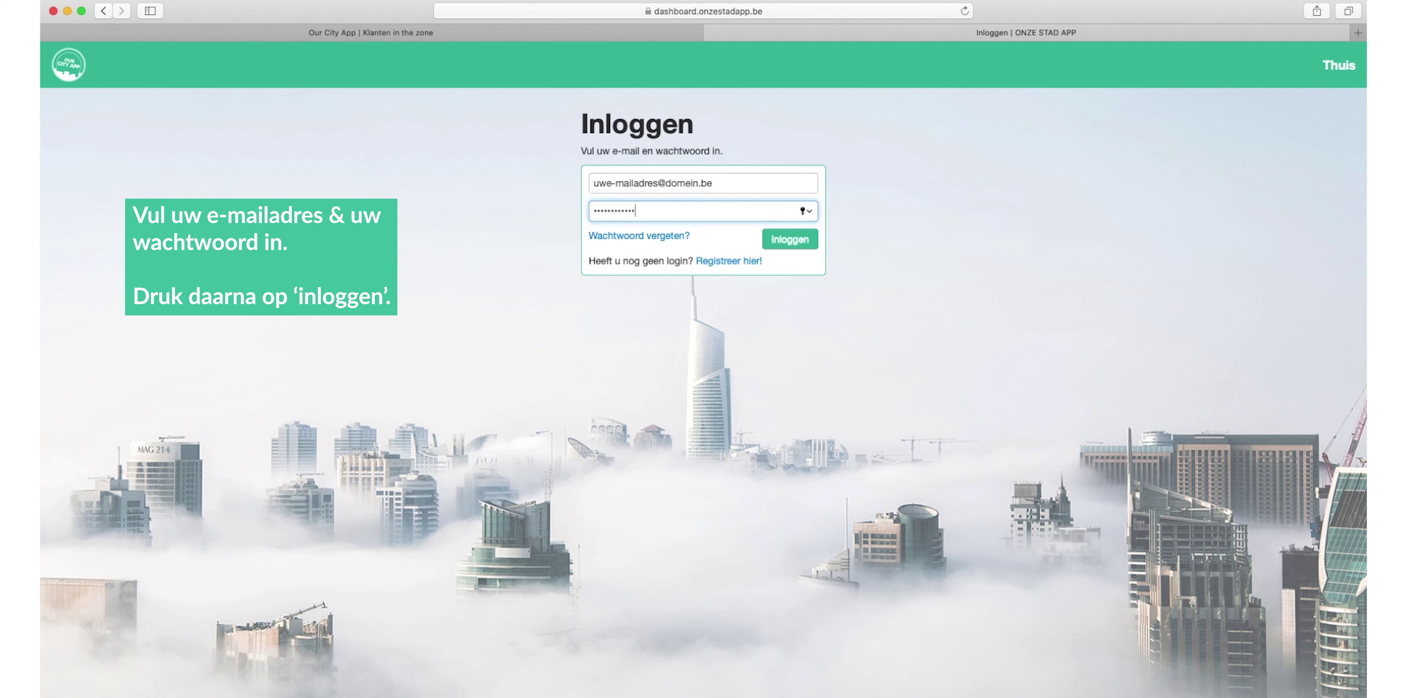
{"action": "left_click", "coordinate": [795, 249]}
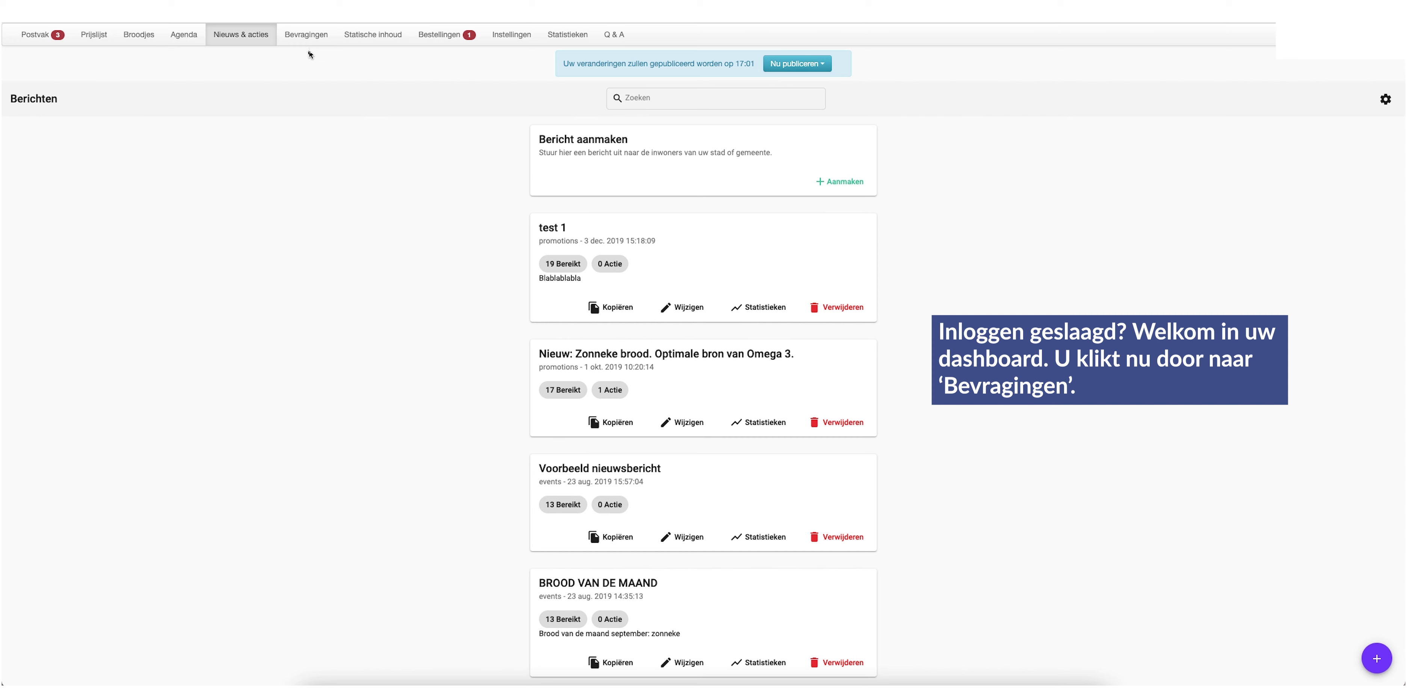
{"action": "left_click", "coordinate": [314, 38]}
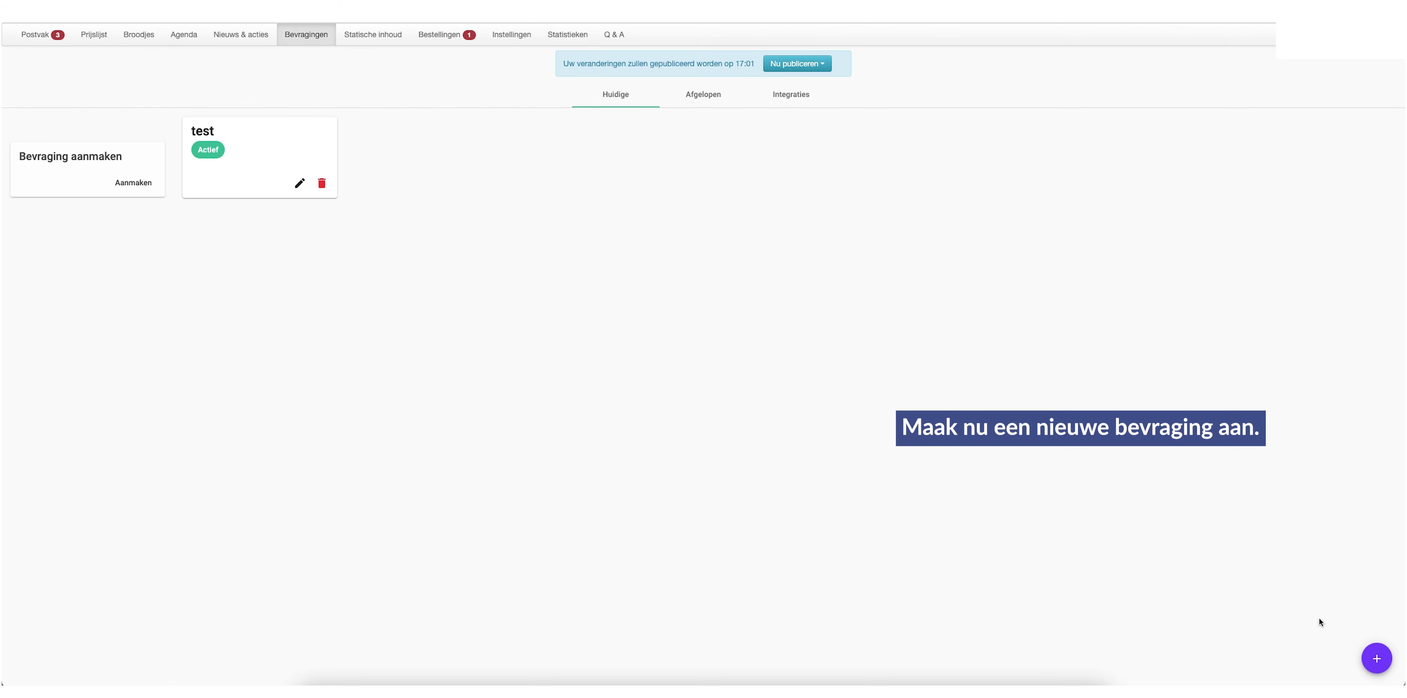
{"action": "left_click", "coordinate": [1373, 669]}
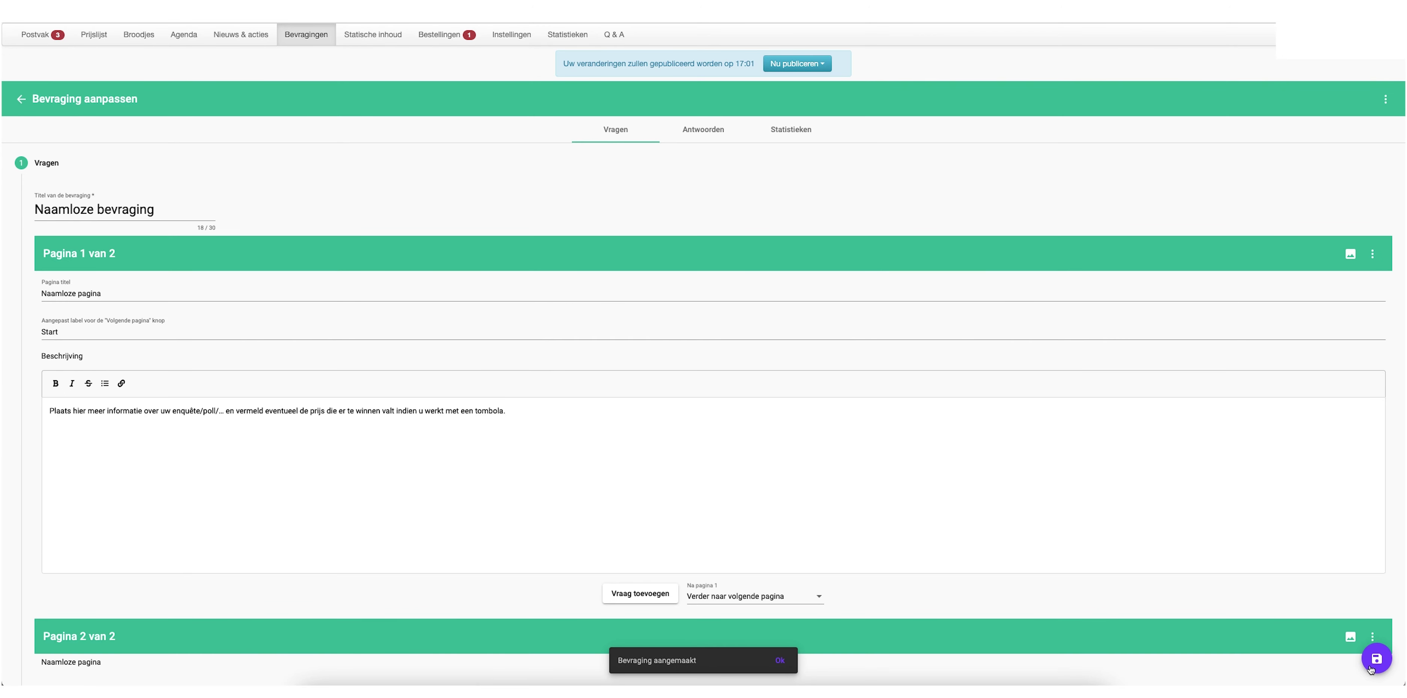
Rename the untitled survey to 'Brood van de week'
{"action": "scroll", "coordinate": [482, 383], "scroll_direction": "down", "scroll_amount": 5}
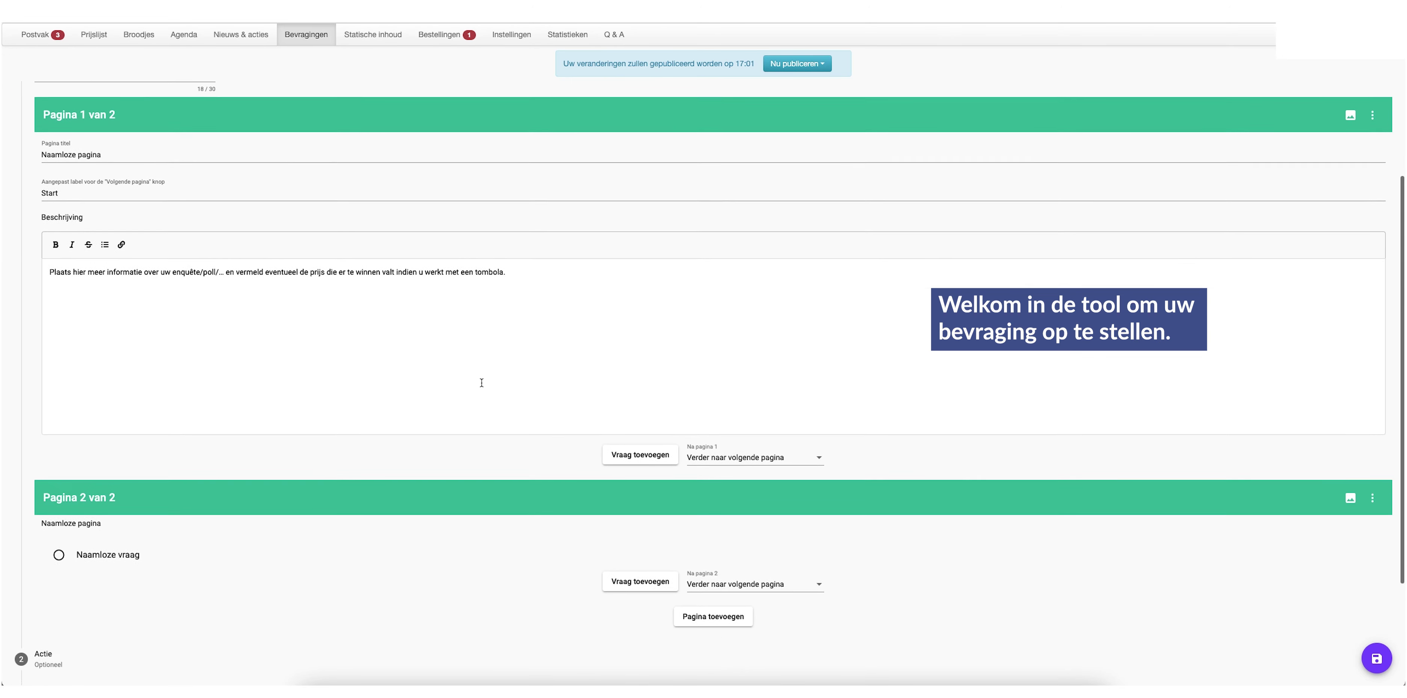
{"action": "scroll", "coordinate": [482, 387], "scroll_direction": "up", "scroll_amount": 5}
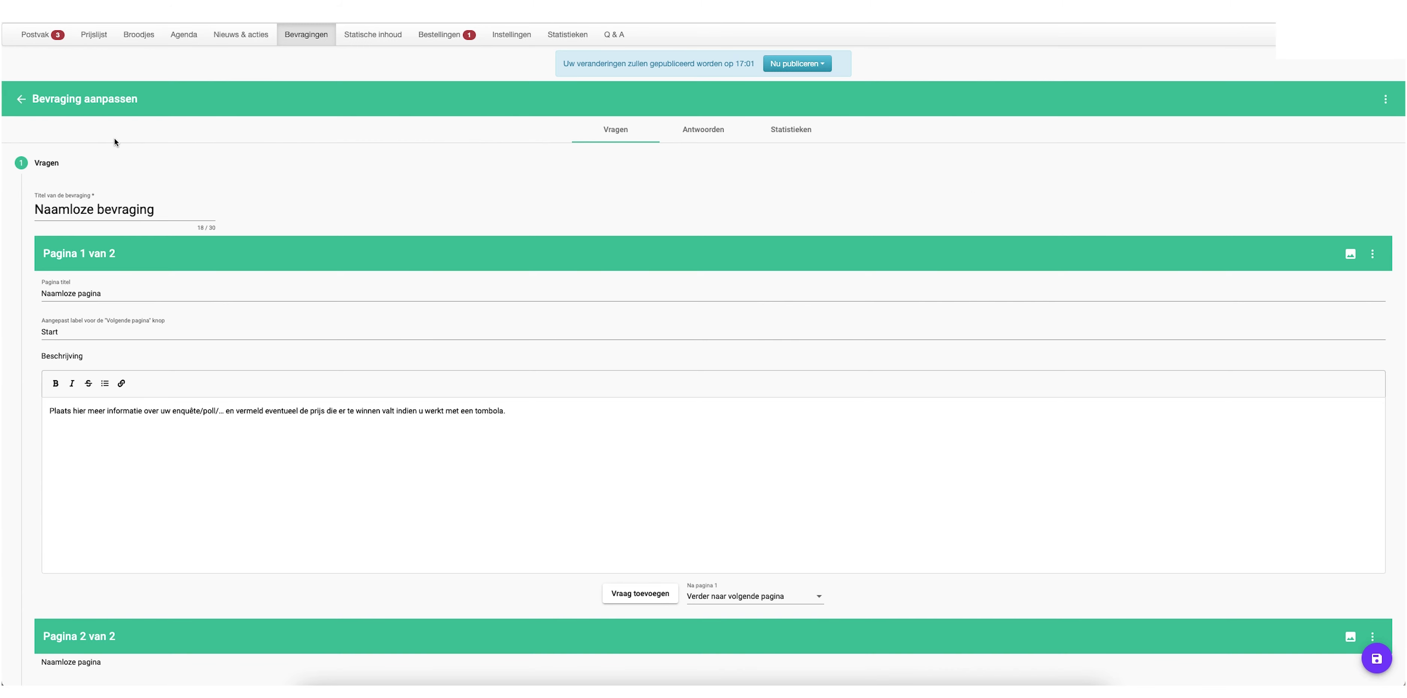
{"action": "double_click", "coordinate": [125, 209]}
{"action": "key", "text": "ctrl+a"}
{"action": "type", "text": "Brood van de week"}
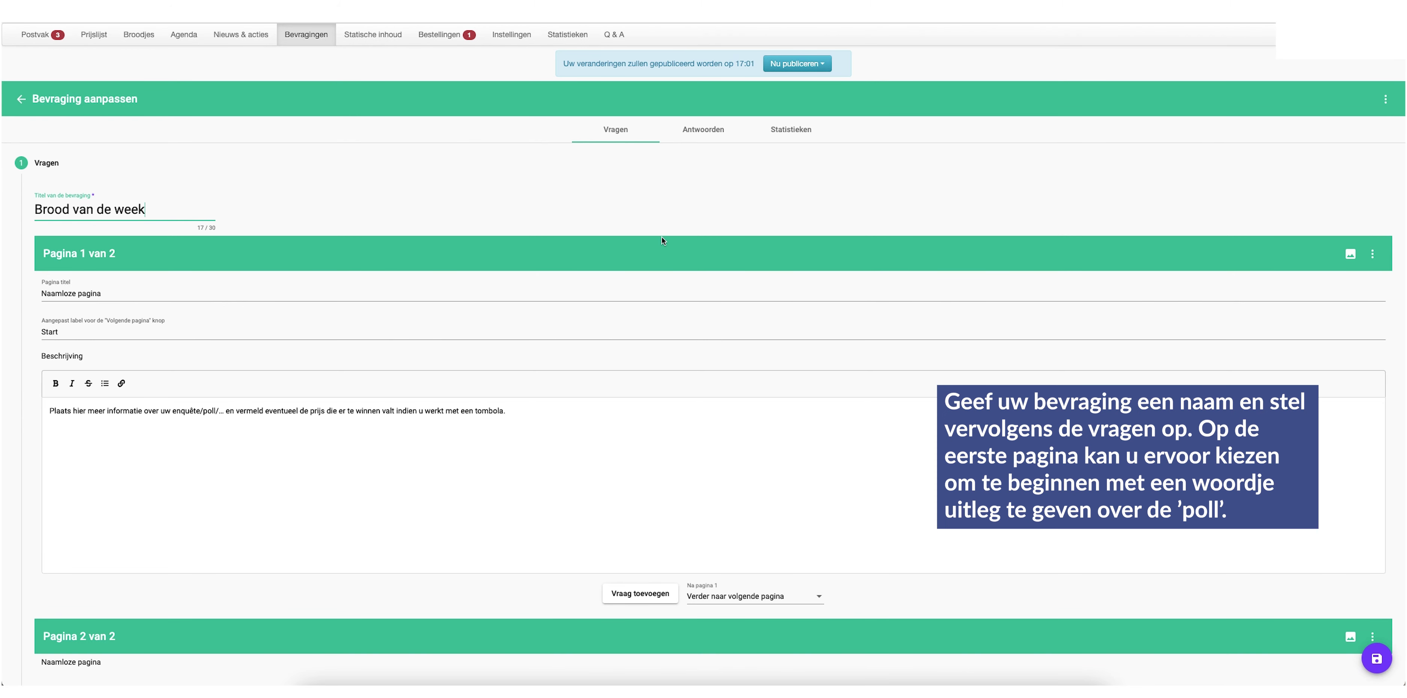
{"action": "left_click", "coordinate": [663, 241]}
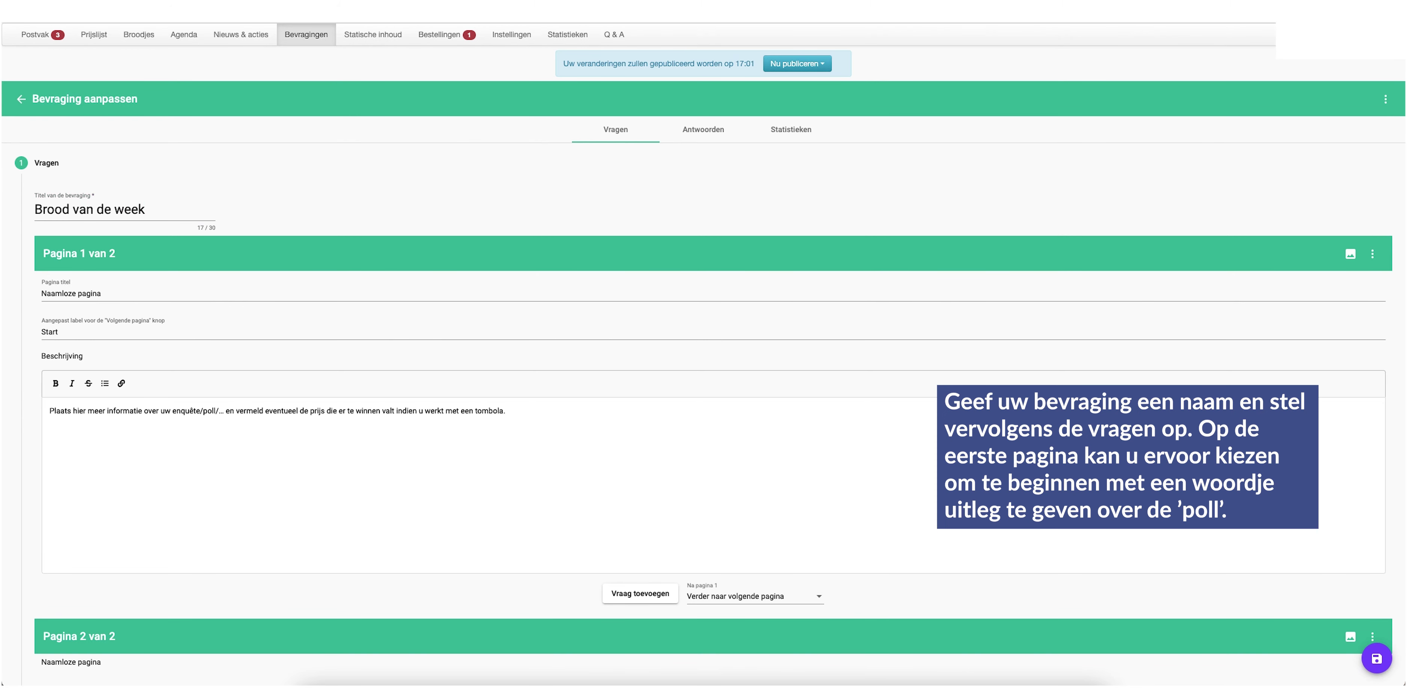
Paste page 1's new title, next-page button label and welcome description
{"action": "triple_click", "coordinate": [79, 295]}
{"action": "type", "text": "Welk brood als 'Brood van de week'?"}
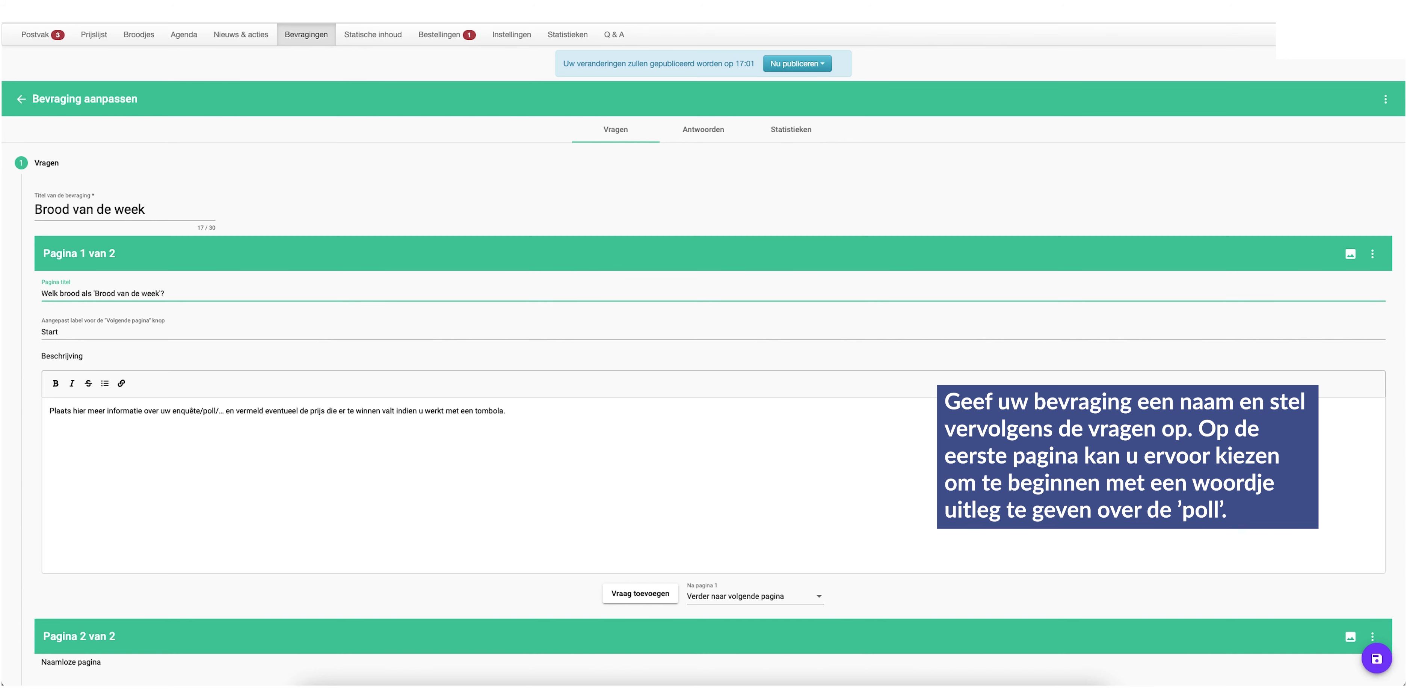
{"action": "triple_click", "coordinate": [113, 334]}
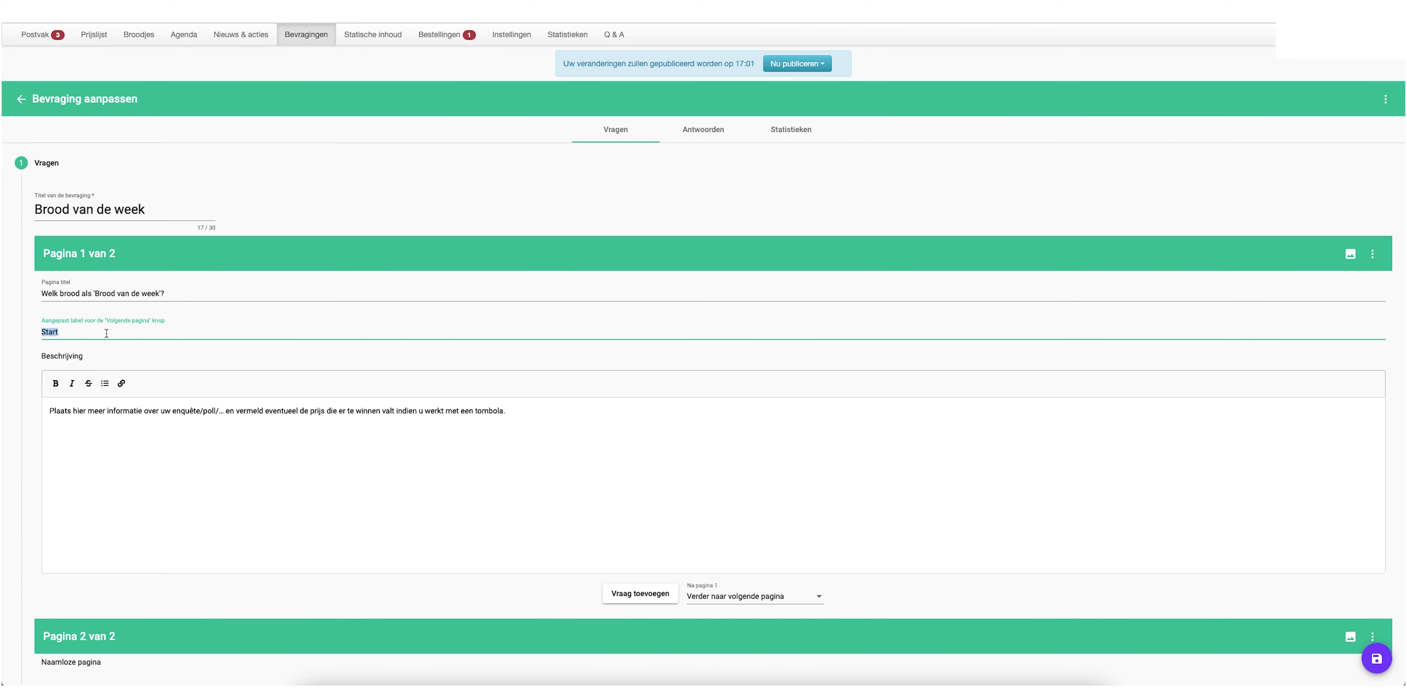
{"action": "type", "text": "Kies het brood van de week"}
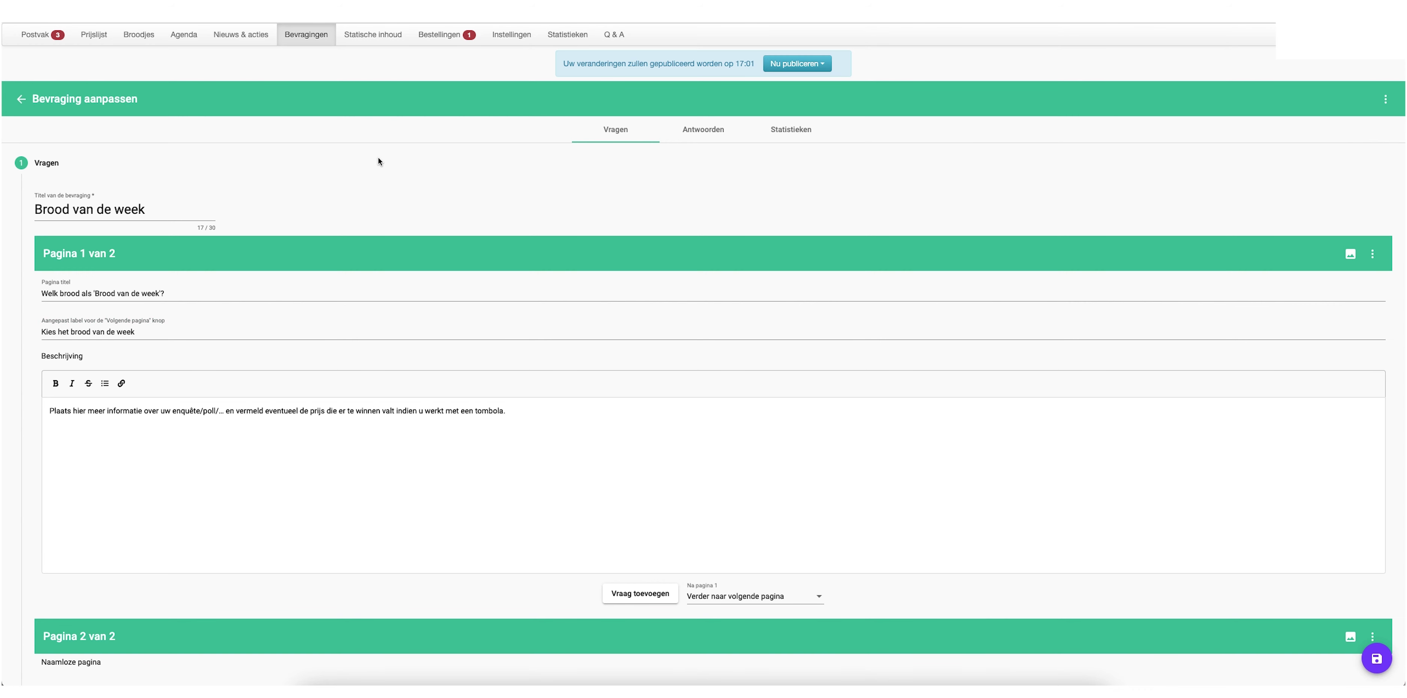
{"action": "triple_click", "coordinate": [80, 411]}
{"action": "type", "text": "Beste klanten  Zoals elke week rekenen wij graag op jullie input om 'het brood van de week' te kiezen. Het type brood met de meeste stemmen wordt dan ons 'brood van de week' van aanstaande week.  Alvast bedankt voor jullie antwoorden.  Zoals altijd zijn wij opnieuw benieuwd! Vriendelijke groeten"}
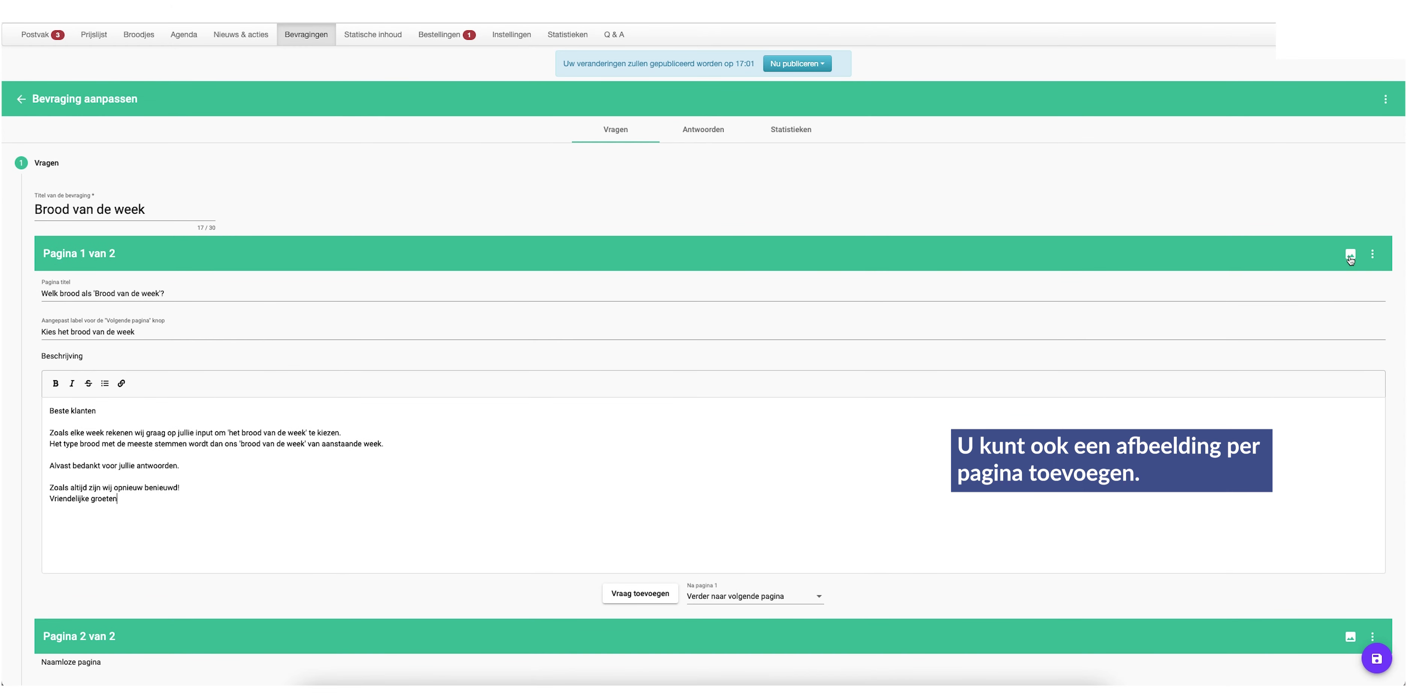
Upload the sliced-bread photo as page 1's header image, adjust the crop, and save
{"action": "left_click", "coordinate": [1350, 255]}
{"action": "left_click", "coordinate": [304, 204]}
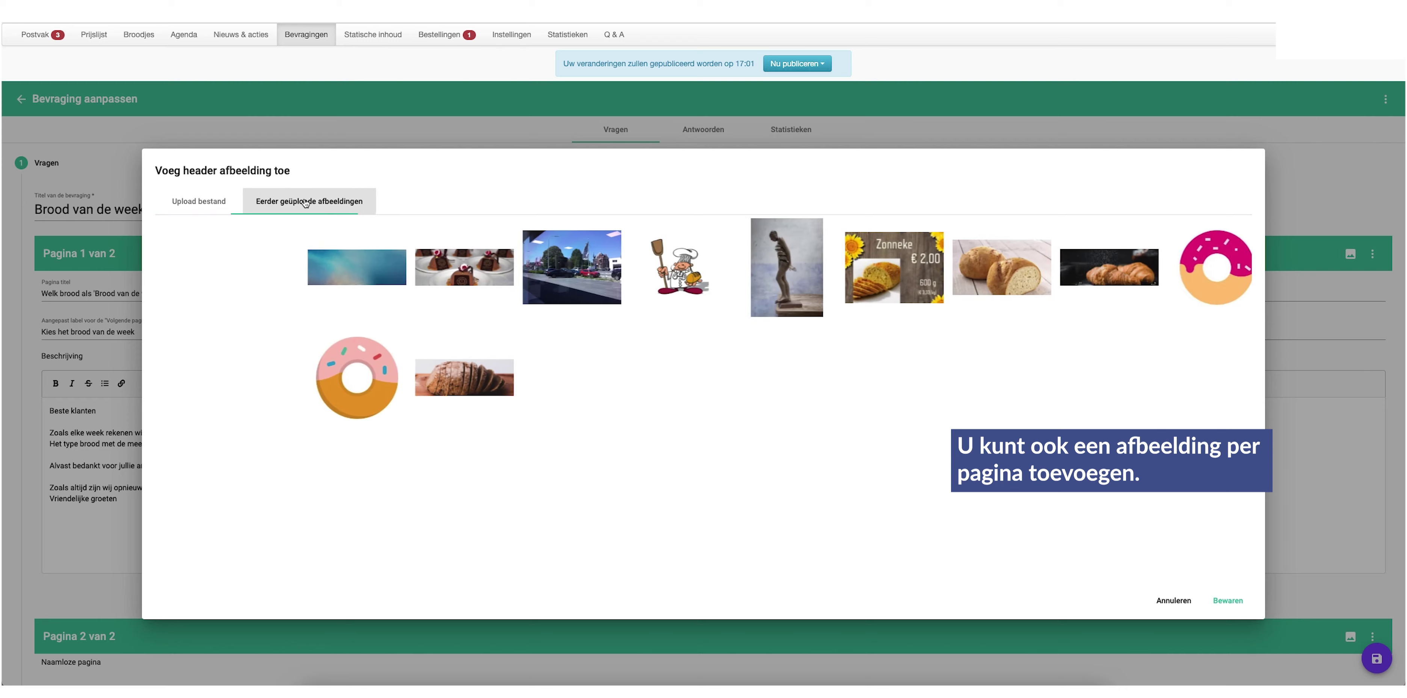
{"action": "left_click", "coordinate": [197, 205]}
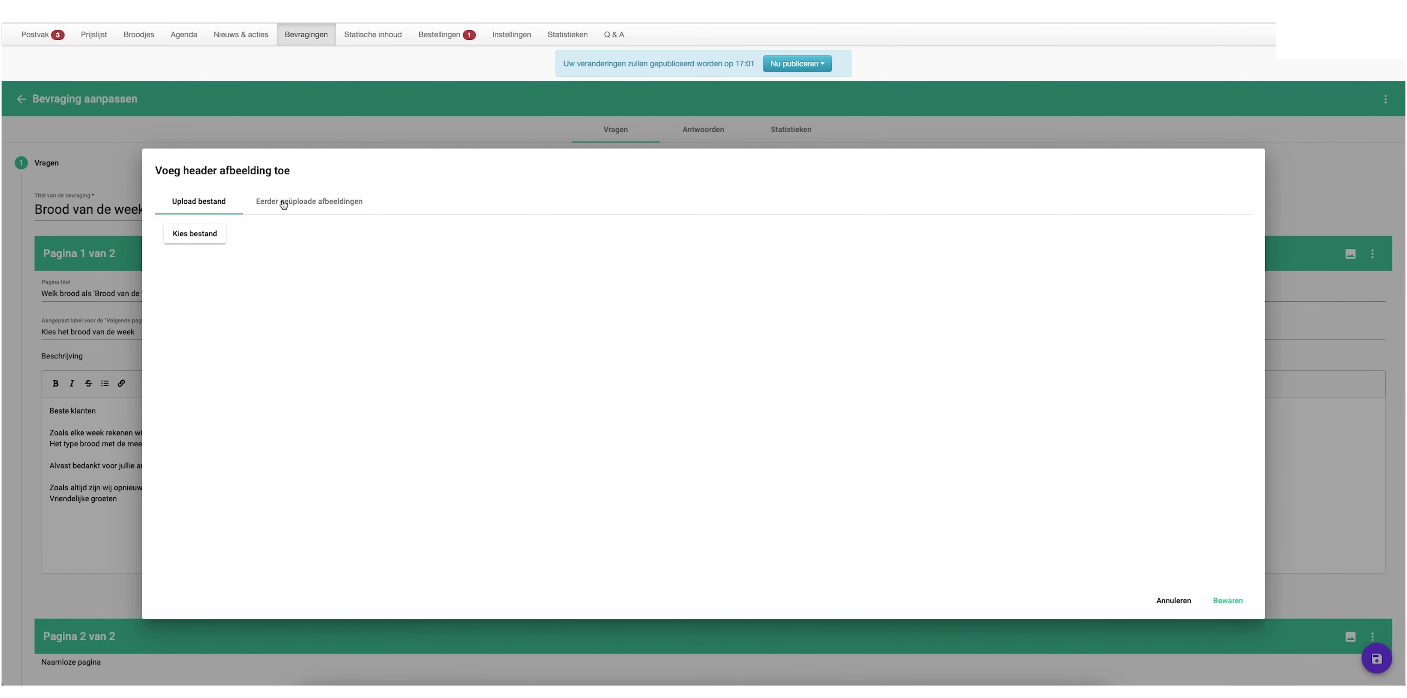
{"action": "left_click", "coordinate": [212, 235]}
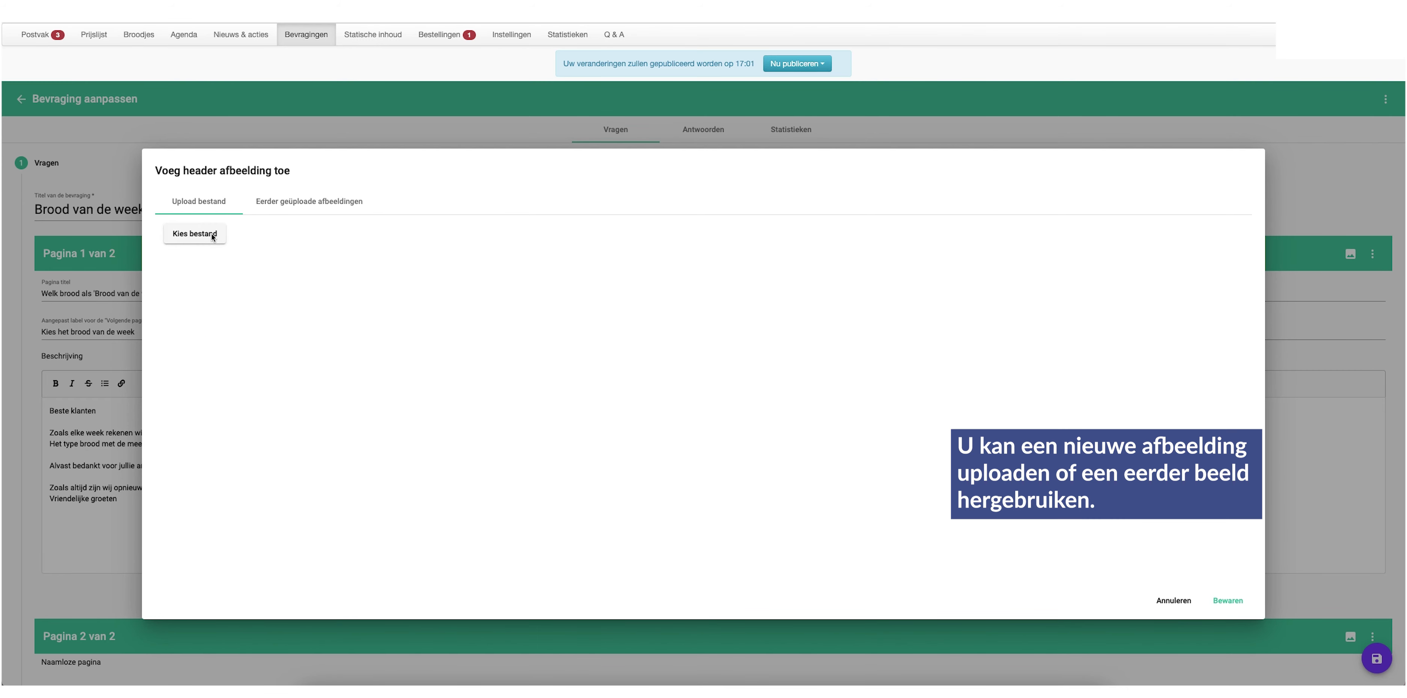
{"action": "left_click", "coordinate": [616, 272]}
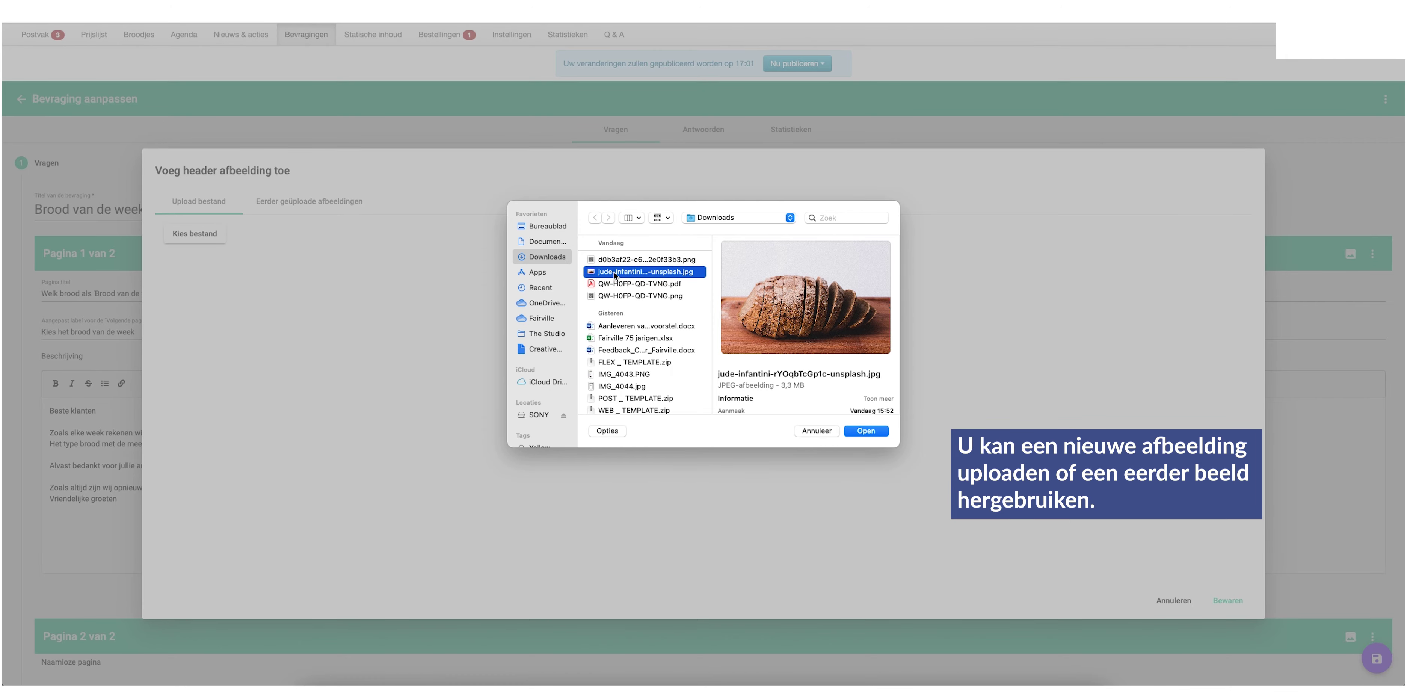
{"action": "double_click", "coordinate": [614, 273]}
{"action": "left_click_drag", "start_coordinate": [710, 329], "coordinate": [709, 340]}
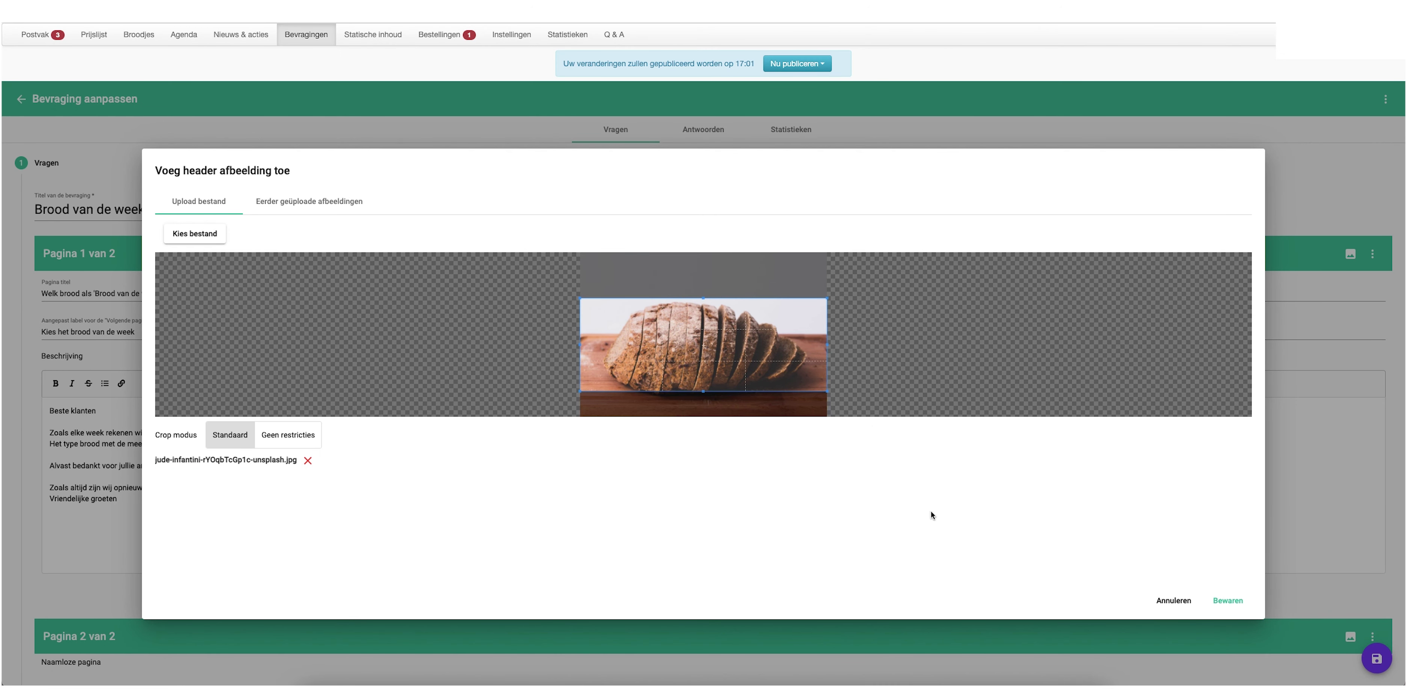
{"action": "left_click", "coordinate": [1240, 599]}
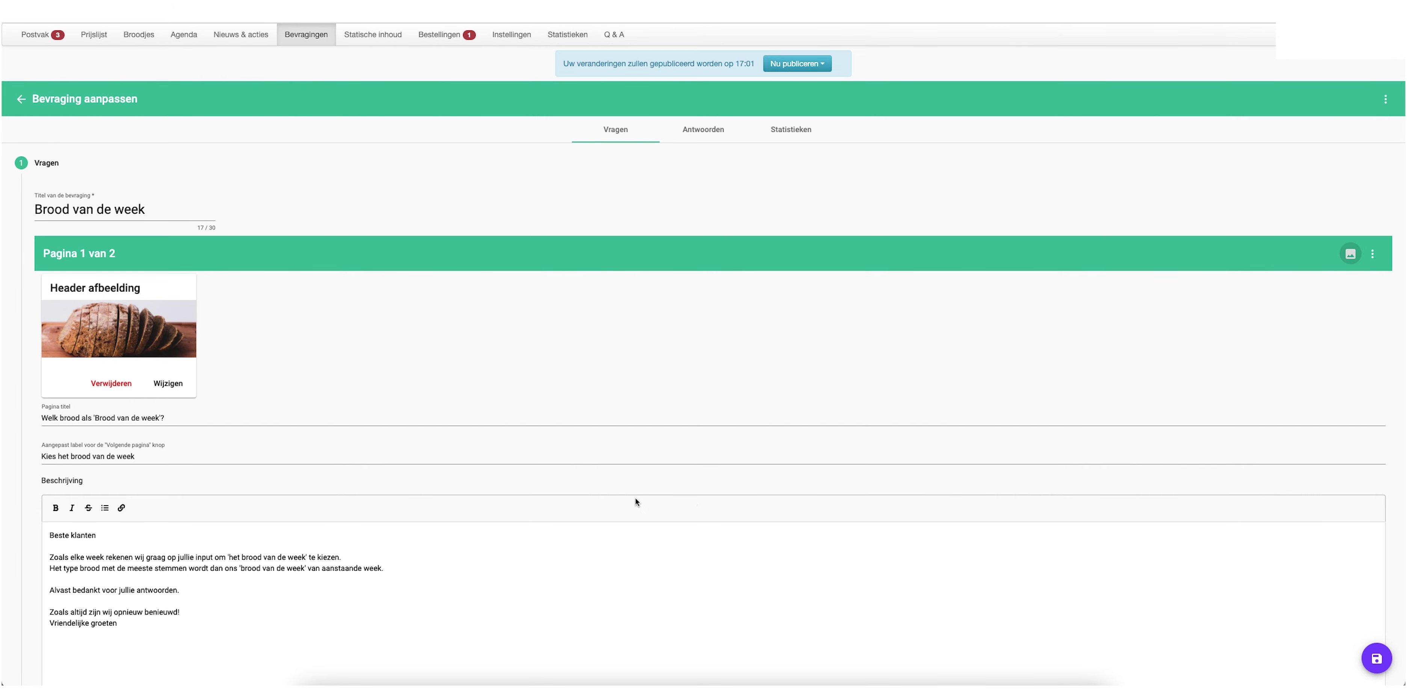
Give page 2 the pasted title 'Maak hieronder jullie keuze.'
{"action": "scroll", "coordinate": [635, 501], "scroll_direction": "down", "scroll_amount": 6}
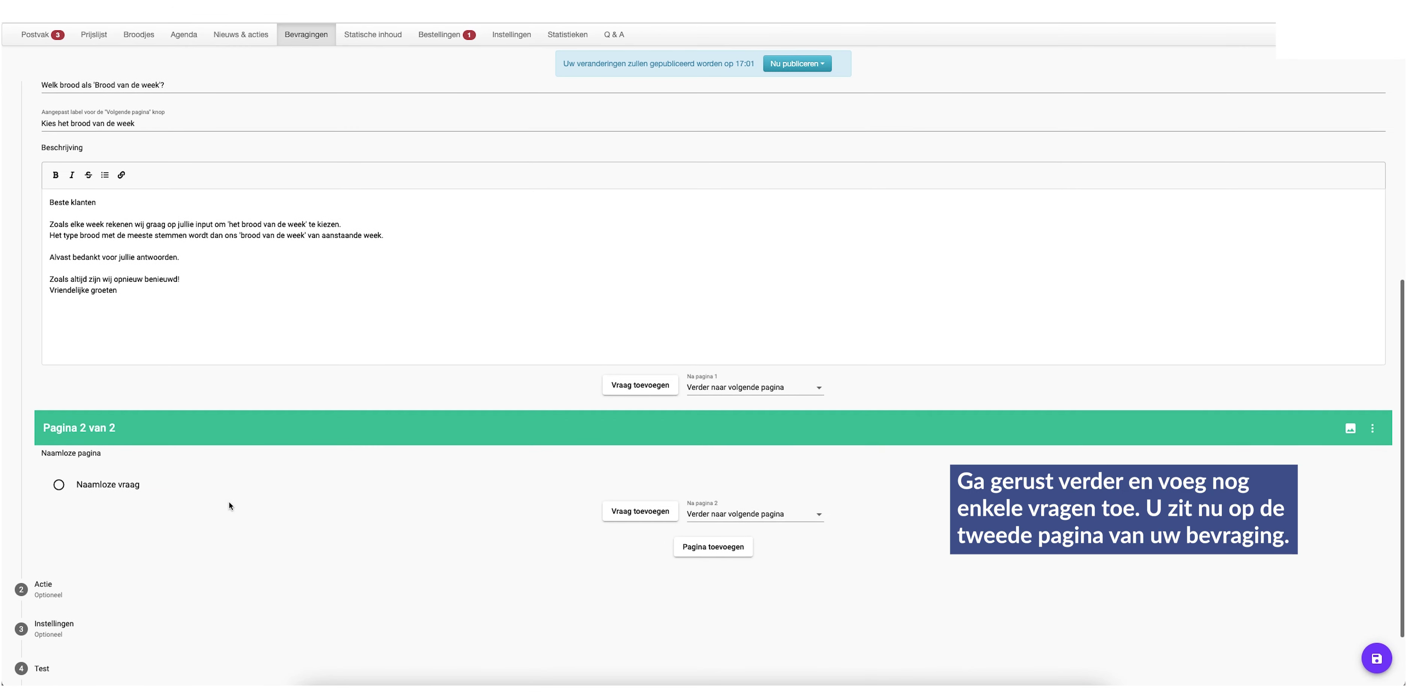
{"action": "left_click", "coordinate": [113, 491]}
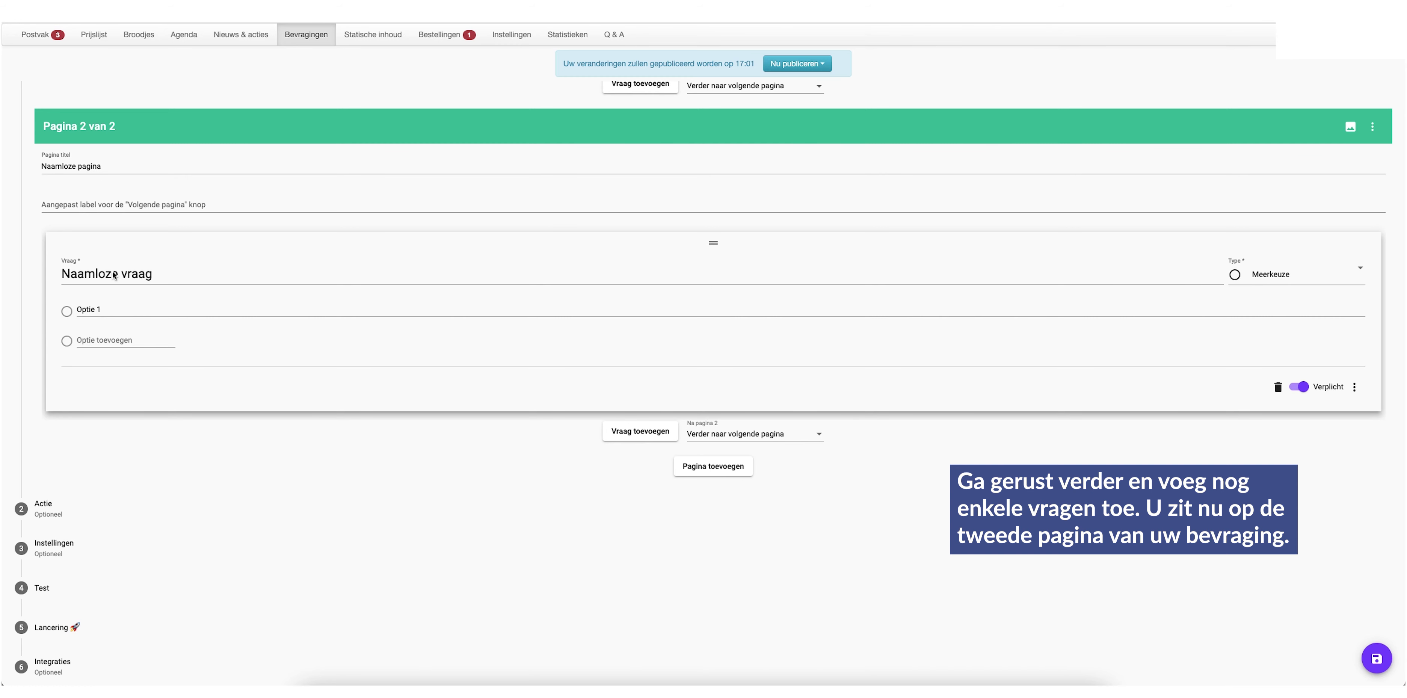
{"action": "left_click", "coordinate": [78, 161]}
{"action": "key", "text": "ctrl+a"}
{"action": "type", "text": "Maak hieronder jullie keuze."}
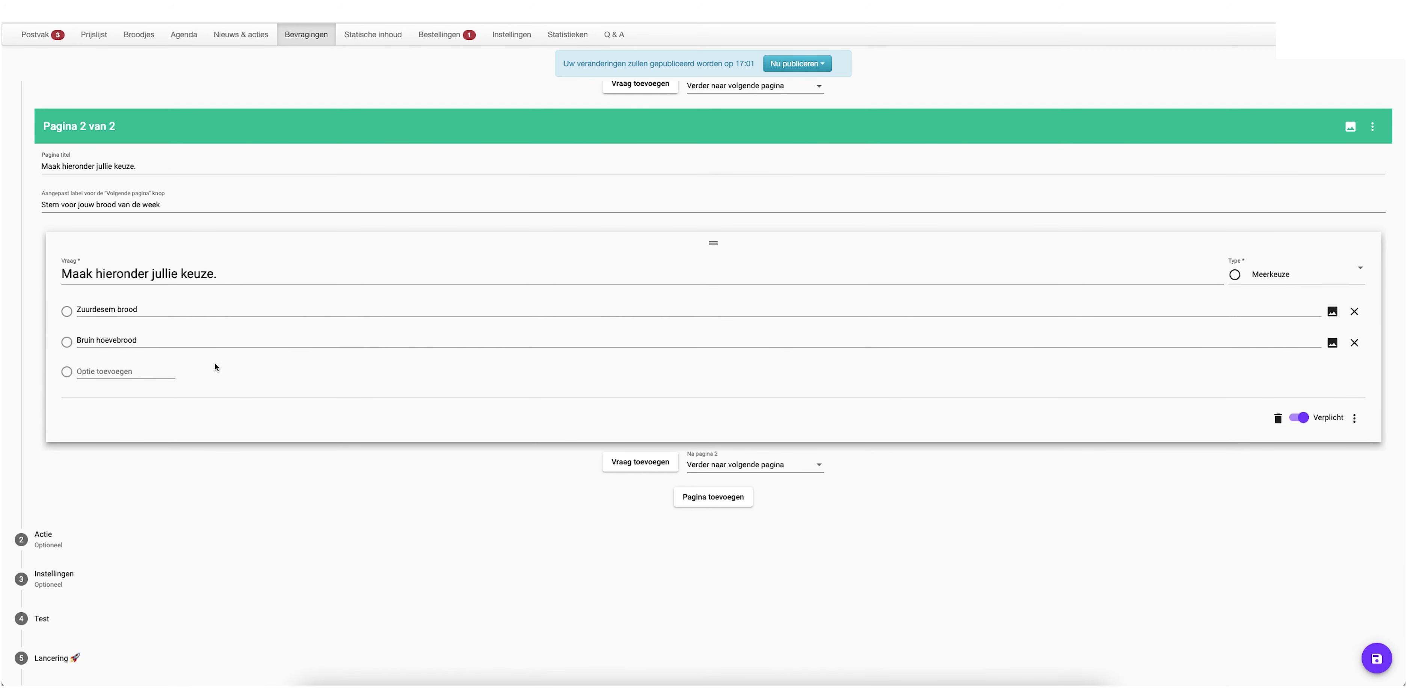
Add 'Wit tijgerbrood' as a third bread option and reuse the sliced-bread image as page 2's header
{"action": "left_click", "coordinate": [148, 368]}
{"action": "type", "text": "Wit tijgerbrood"}
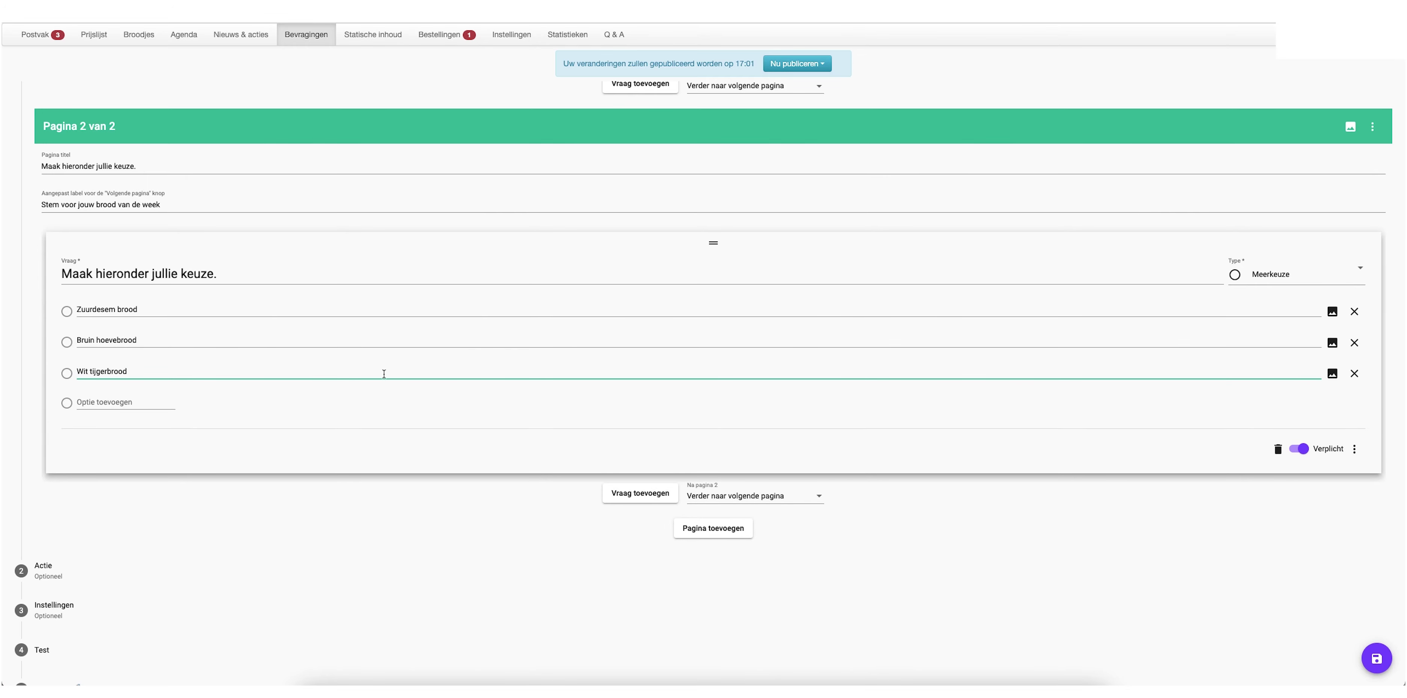
{"action": "left_click", "coordinate": [1350, 126]}
{"action": "left_click", "coordinate": [319, 202]}
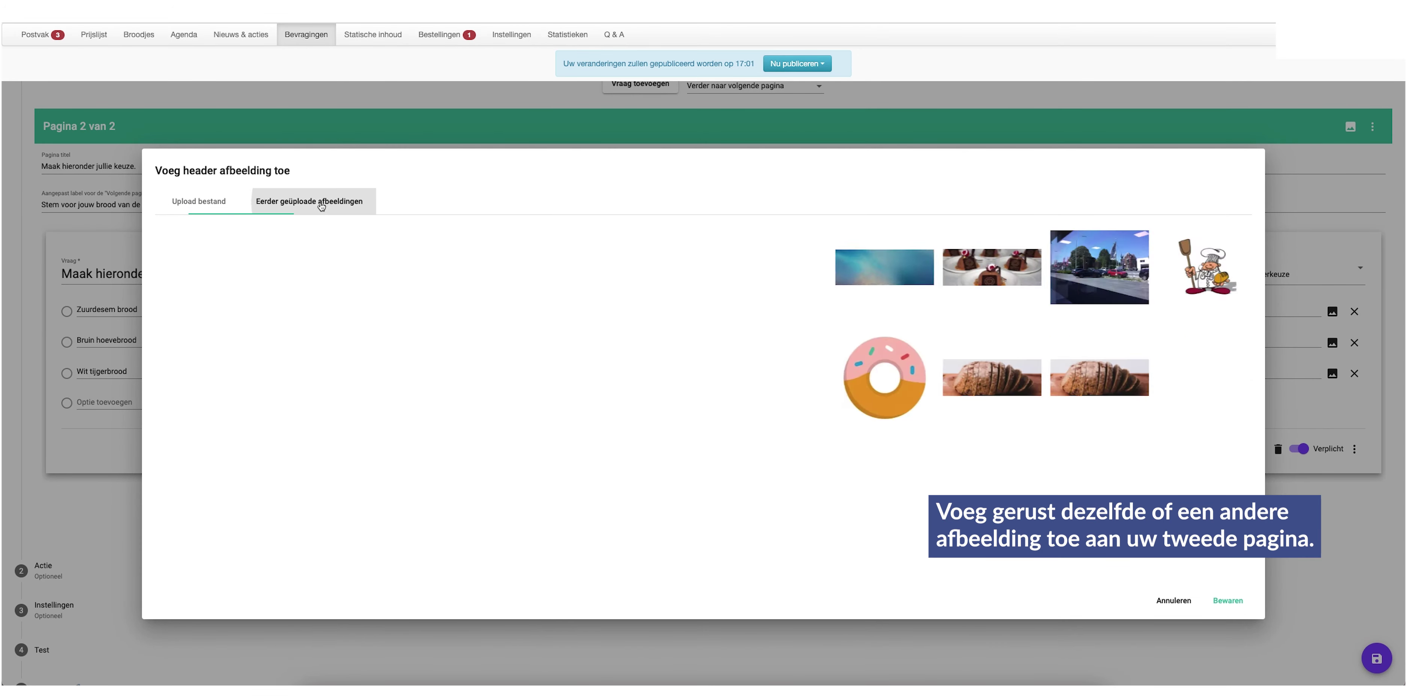
{"action": "left_click", "coordinate": [414, 365]}
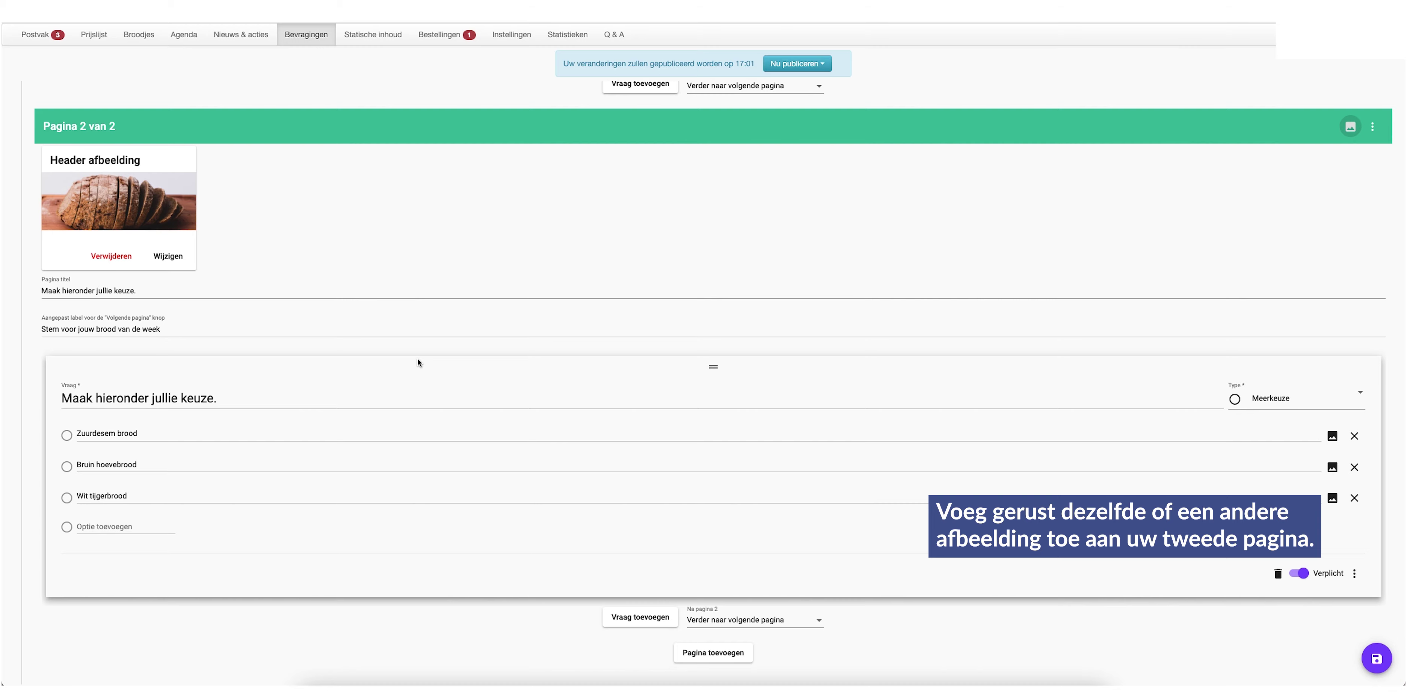
{"action": "scroll", "coordinate": [418, 363], "scroll_direction": "down", "scroll_amount": 3}
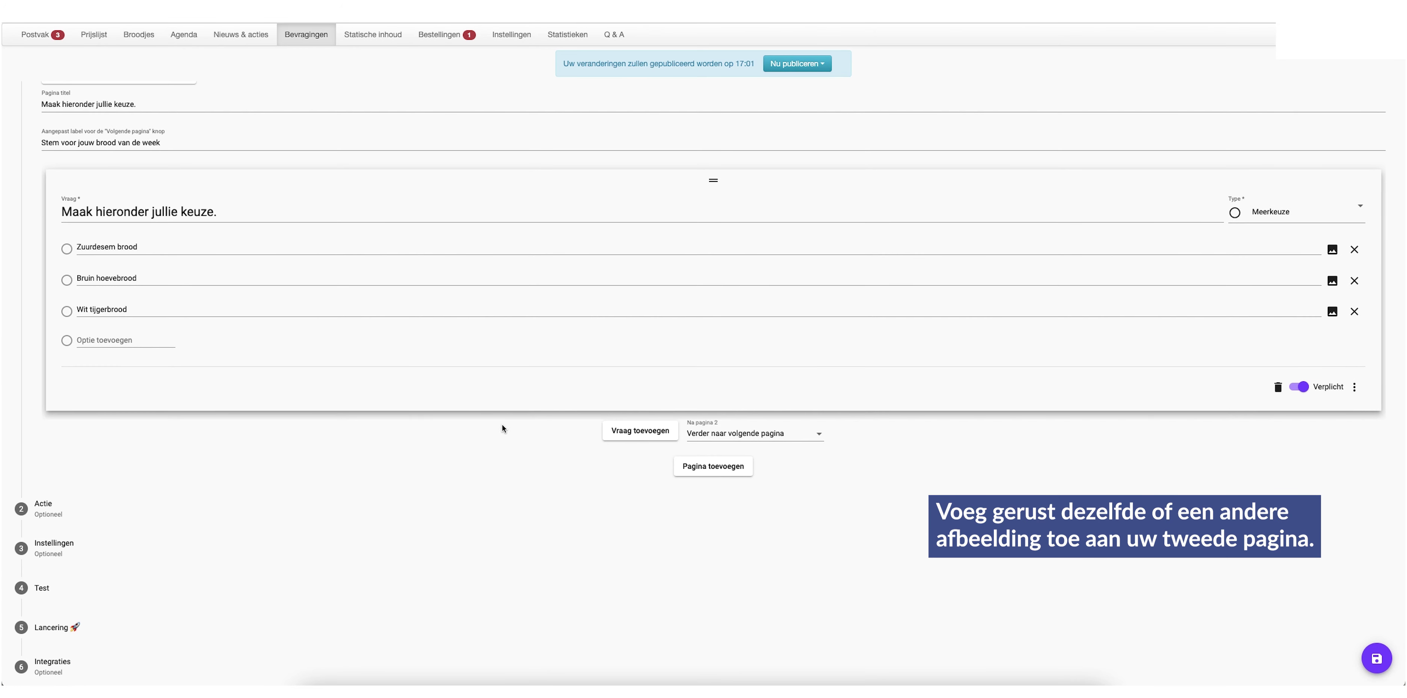
Add a third page with the previously uploaded sliced-bread header image
{"action": "left_click", "coordinate": [716, 468]}
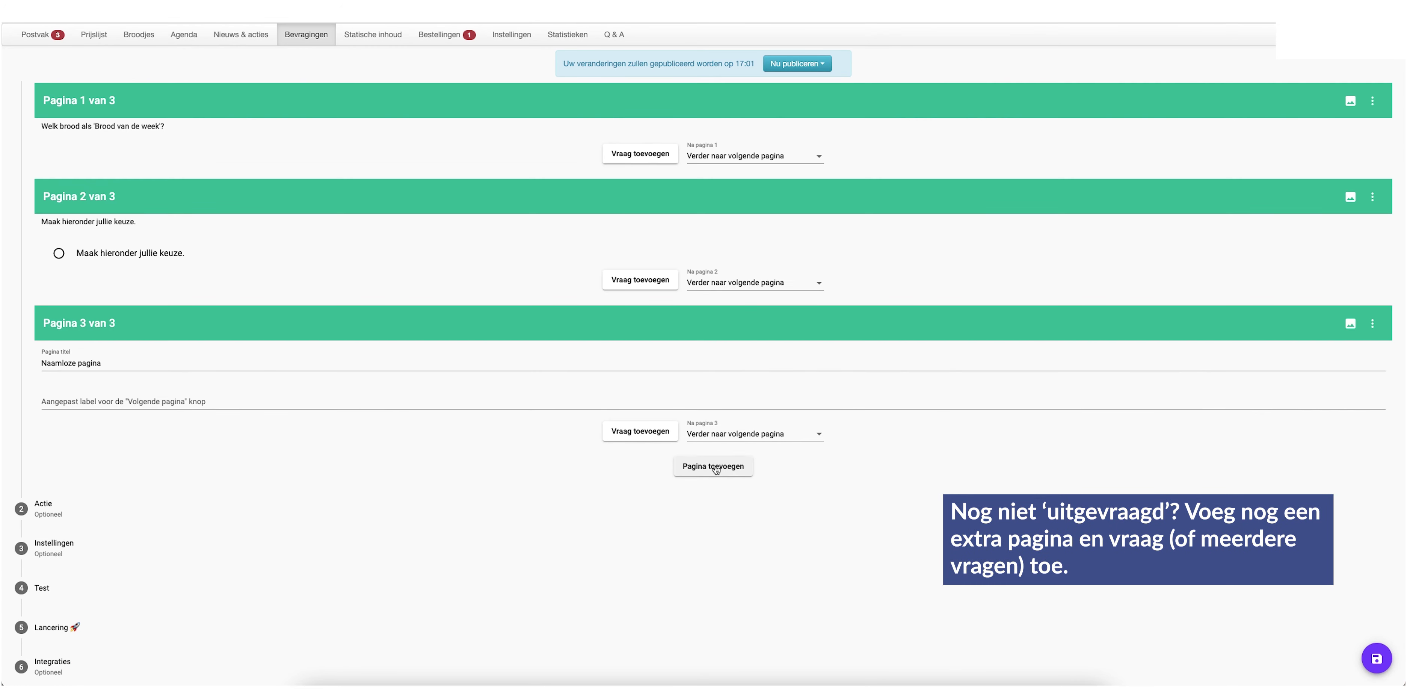
{"action": "left_click", "coordinate": [172, 361]}
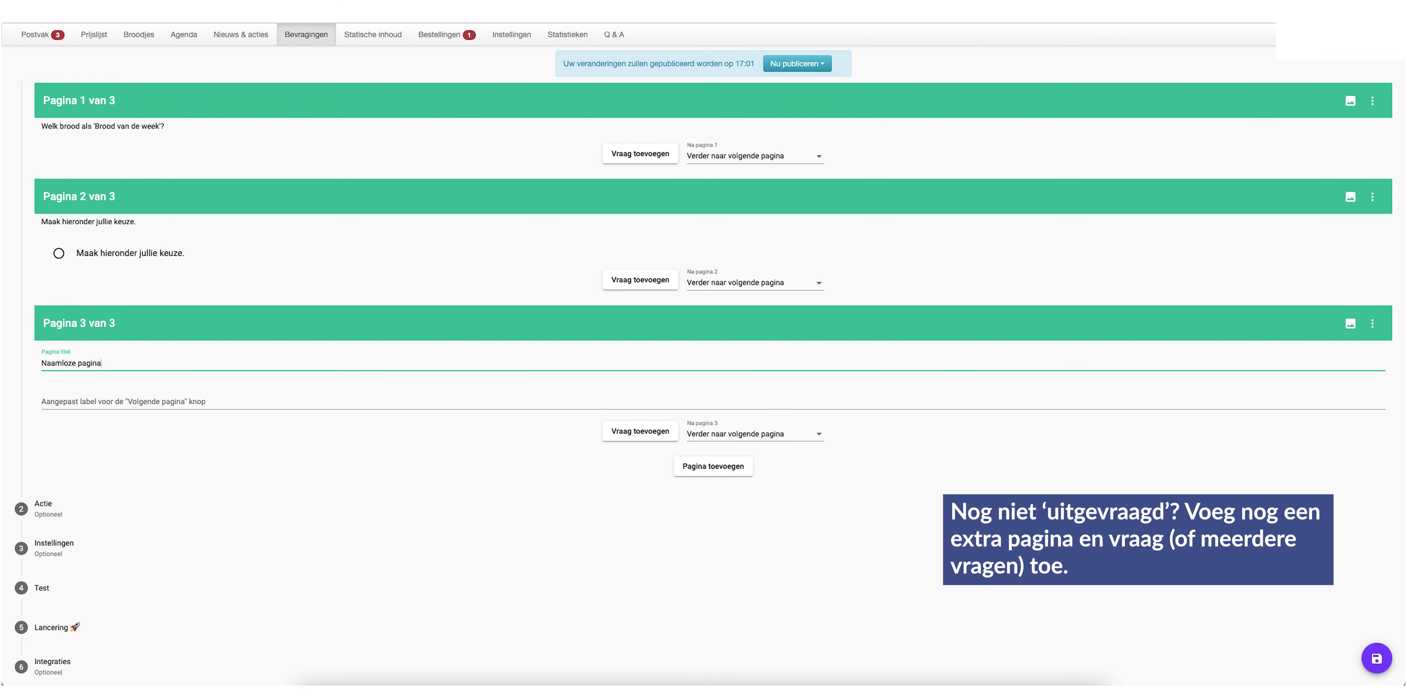
{"action": "left_click", "coordinate": [1350, 323]}
{"action": "left_click", "coordinate": [304, 201]}
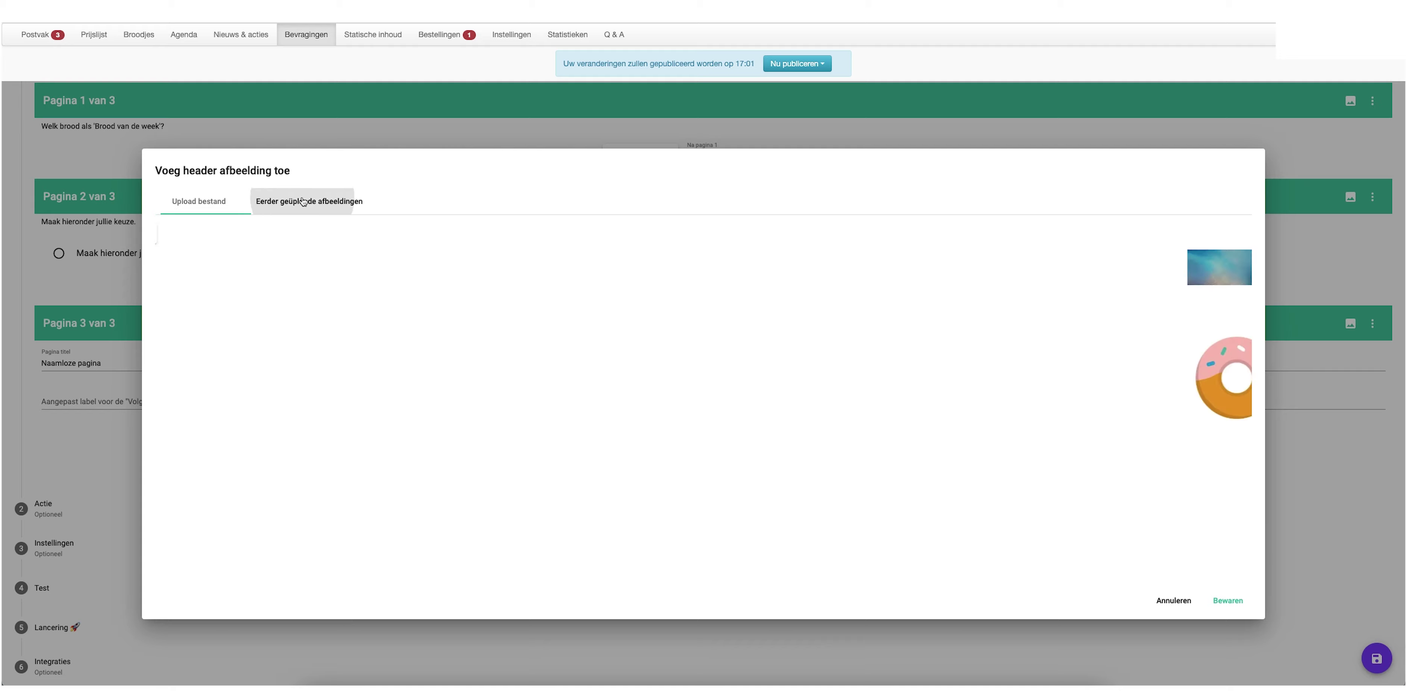
{"action": "left_click", "coordinate": [452, 375]}
{"action": "scroll", "coordinate": [446, 372], "scroll_direction": "down", "scroll_amount": 1}
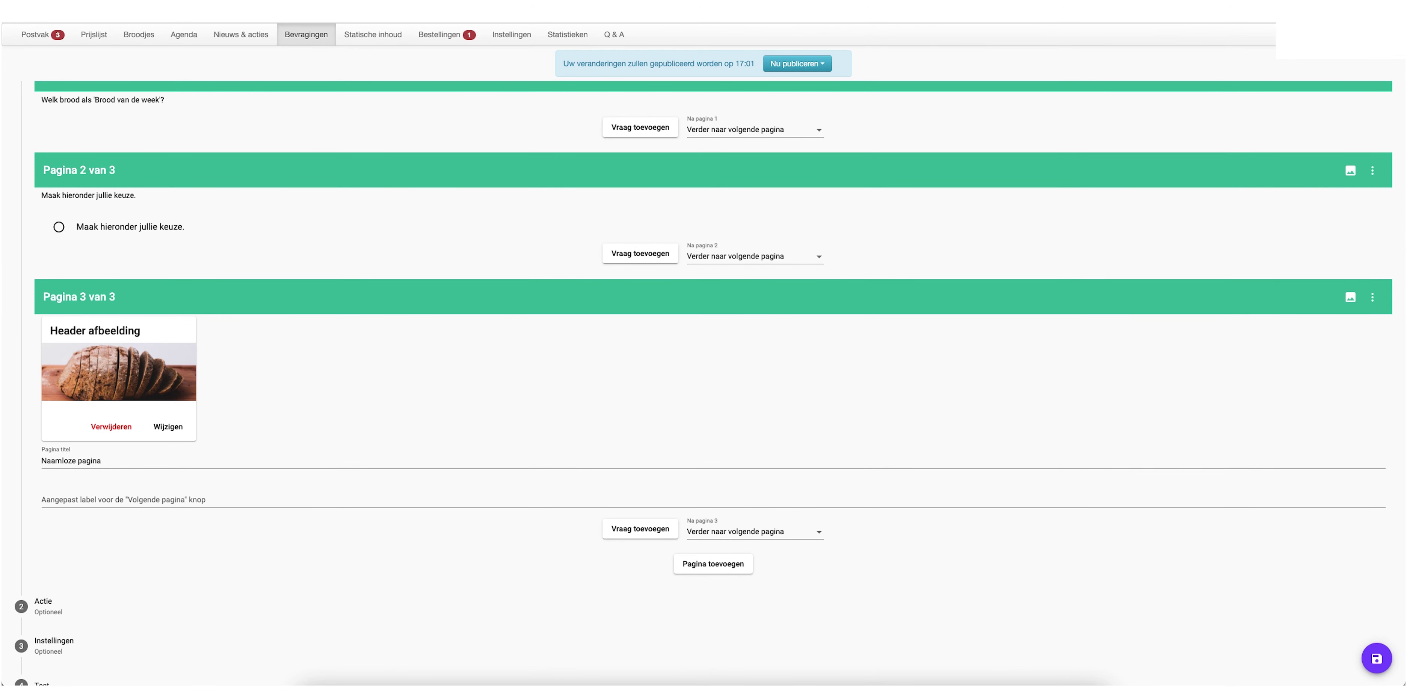
Title page 3 'Op de hoogte blijven van onze 'broden van de week'?' and add a question
{"action": "triple_click", "coordinate": [103, 462]}
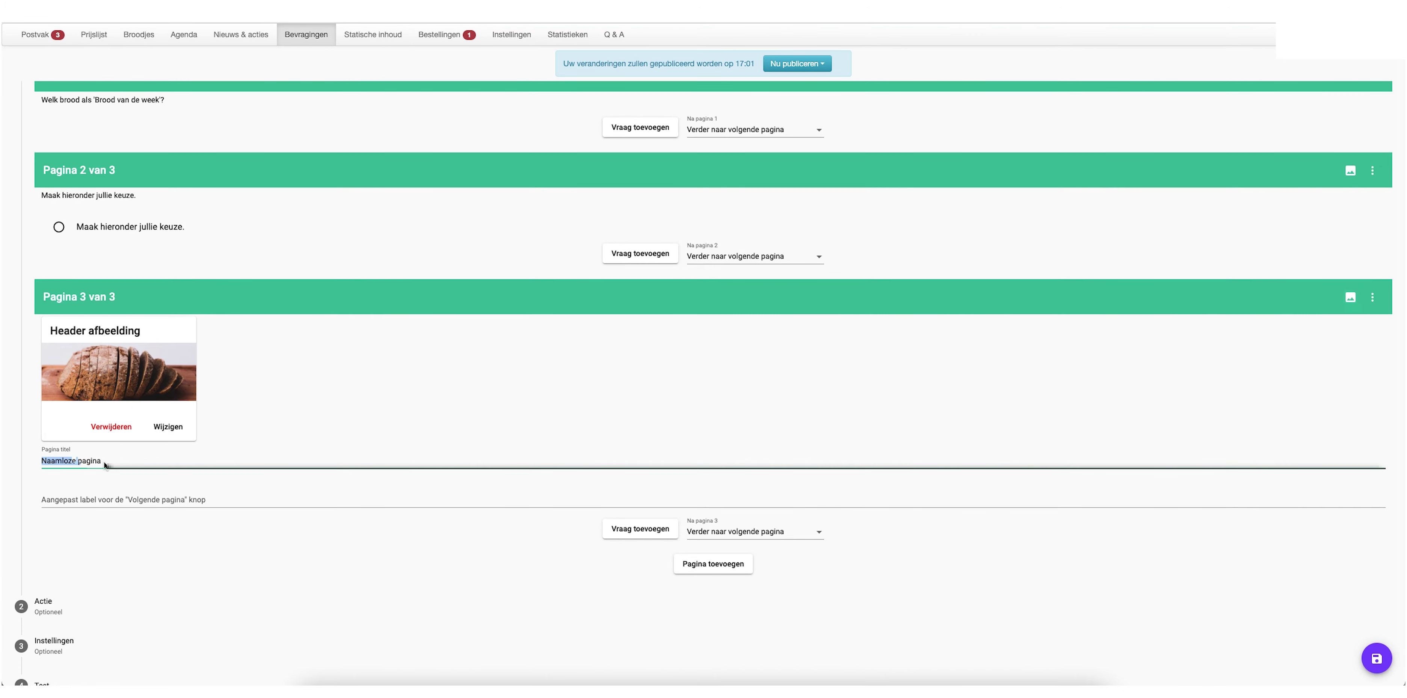
{"action": "type", "text": "Op de hoogte blijven van onze 'broden van de week'?"}
{"action": "scroll", "coordinate": [275, 457], "scroll_direction": "down", "scroll_amount": 2}
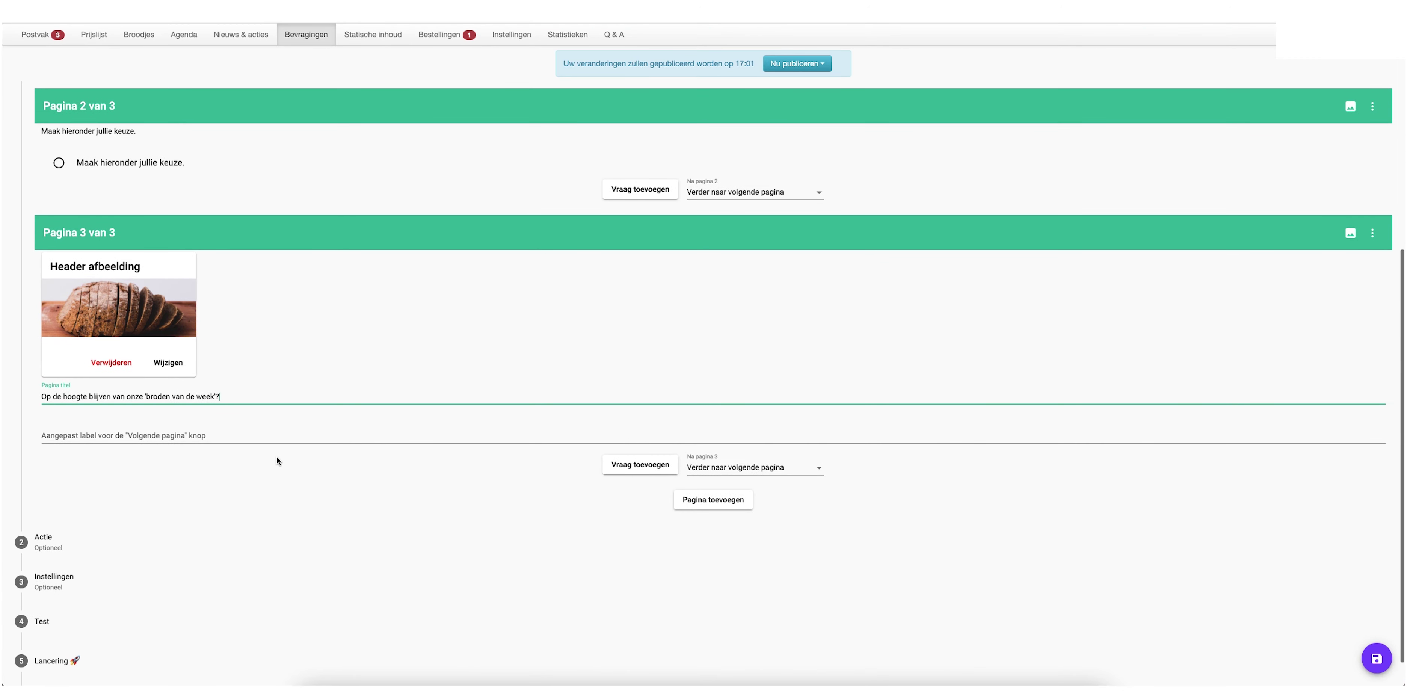
{"action": "left_click", "coordinate": [630, 443]}
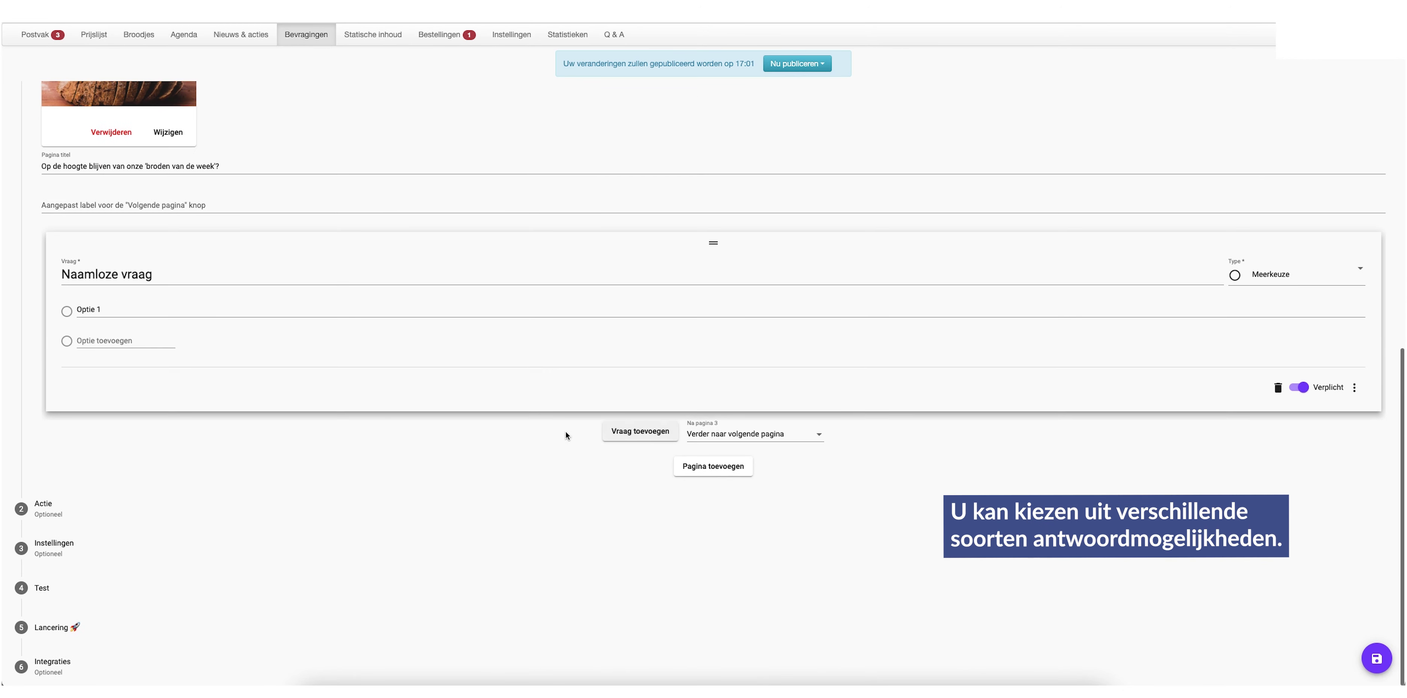
{"action": "left_click", "coordinate": [1307, 277]}
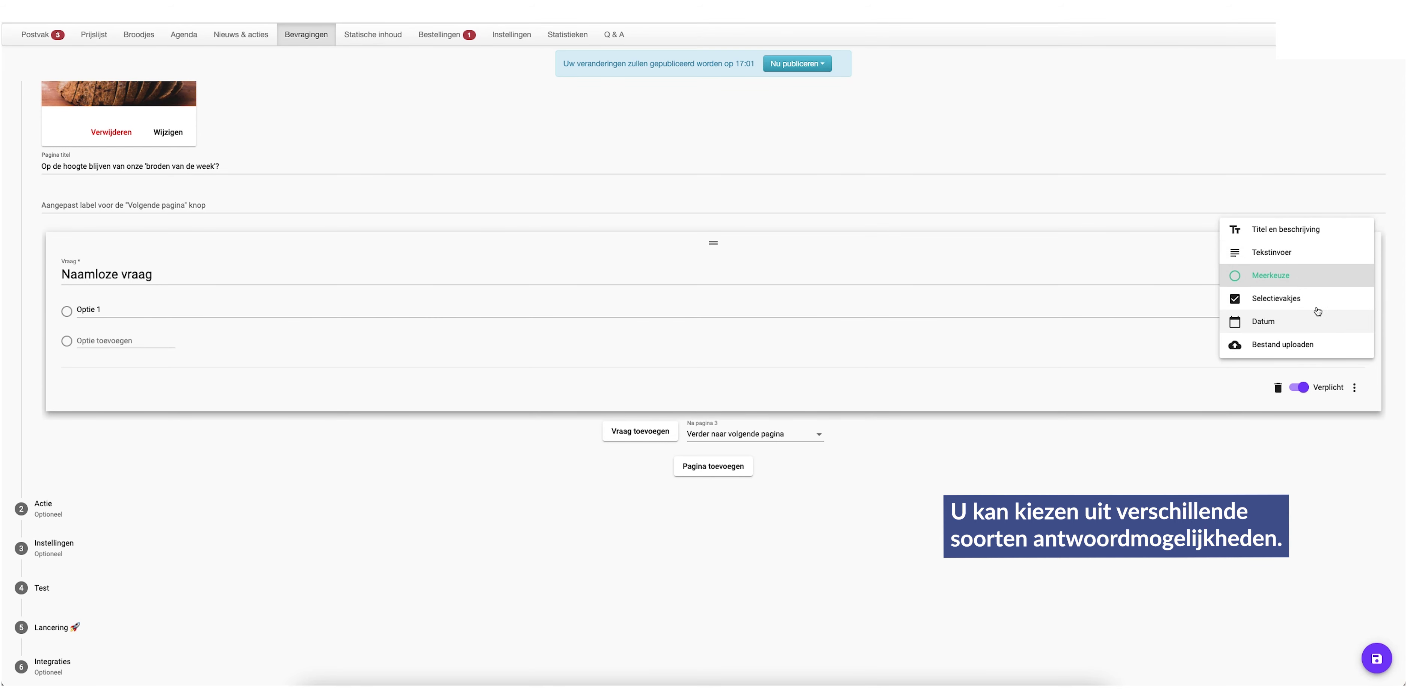
Make the question a Tekstinvoer asking for the e-mail address, with a sample-address placeholder
{"action": "left_click", "coordinate": [1279, 252]}
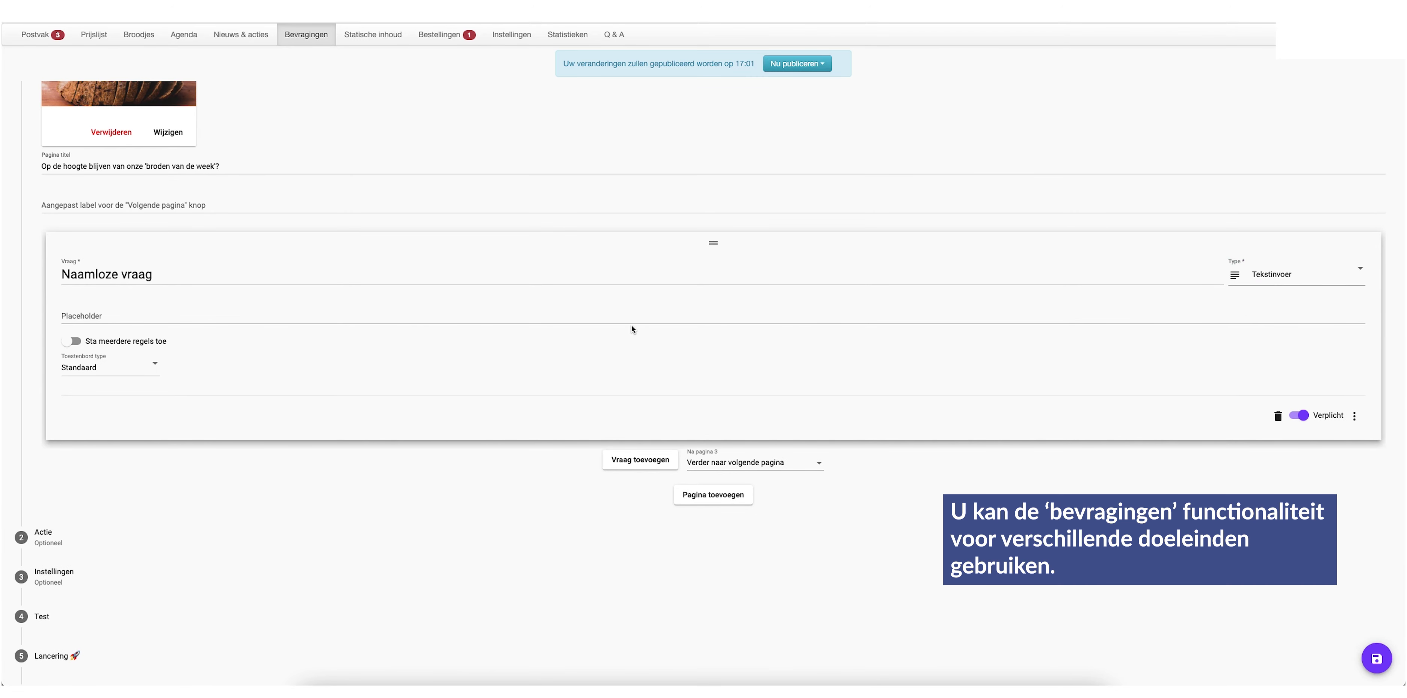
{"action": "triple_click", "coordinate": [197, 280]}
{"action": "type", "text": "Vul dan hier jouw e-mailadres in & blijf op de hoogte!"}
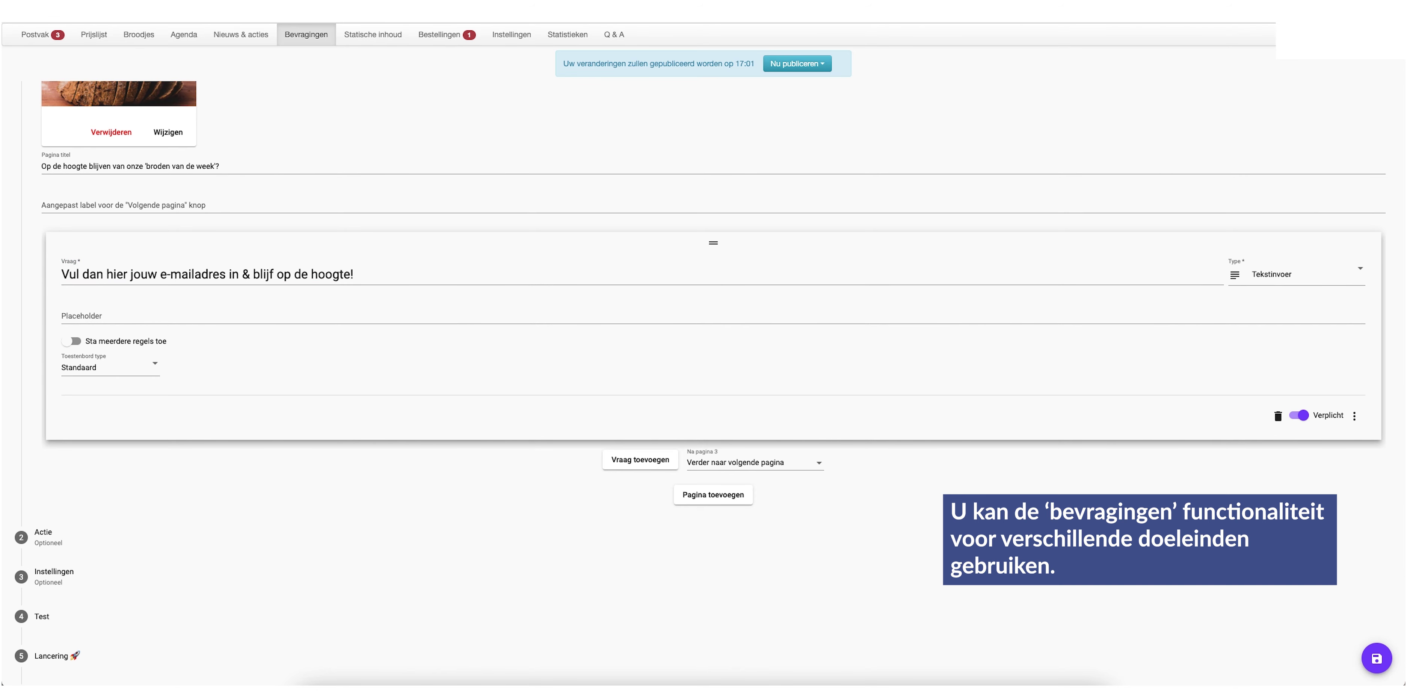
{"action": "scroll", "coordinate": [143, 284], "scroll_direction": "down", "scroll_amount": 1}
{"action": "left_click", "coordinate": [144, 288]}
{"action": "key", "text": "ctrl+v"}
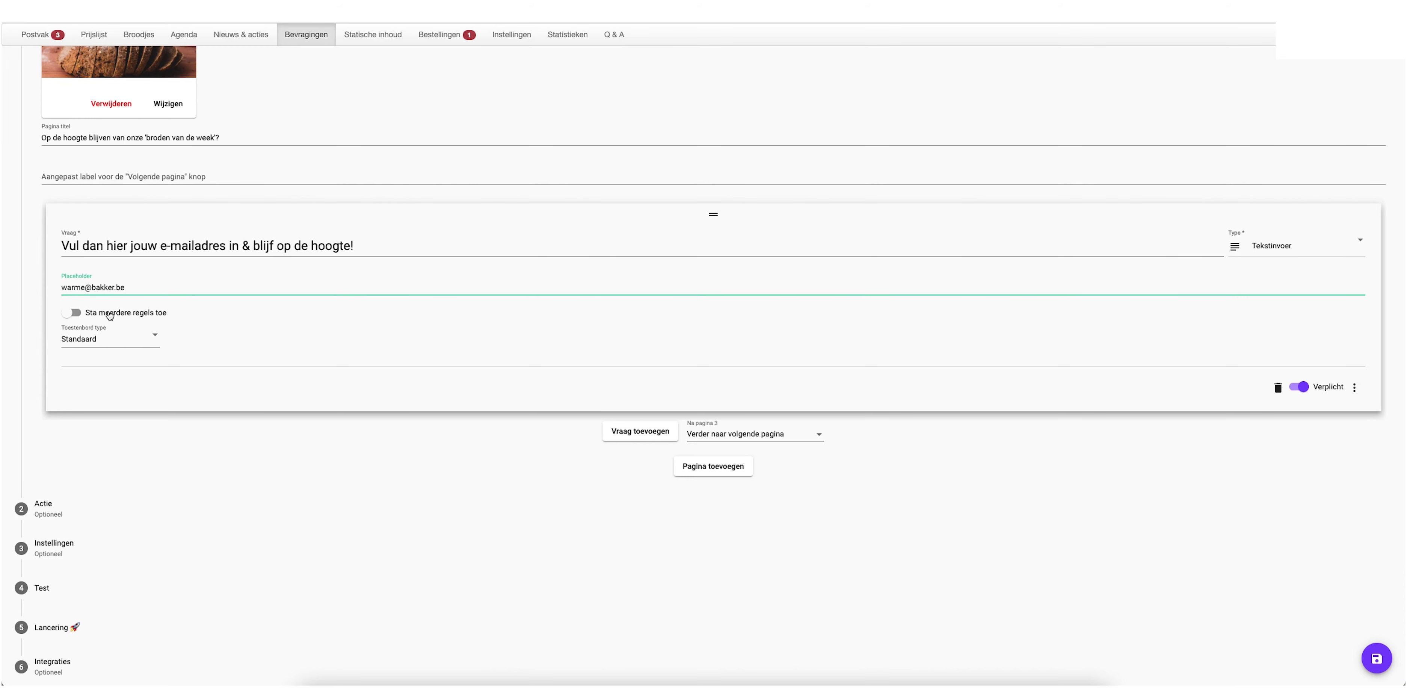
Allow multiple lines, keep the Standaard keyboard, make it optional, and continue to the next page
{"action": "left_click", "coordinate": [73, 313]}
{"action": "left_click", "coordinate": [144, 339]}
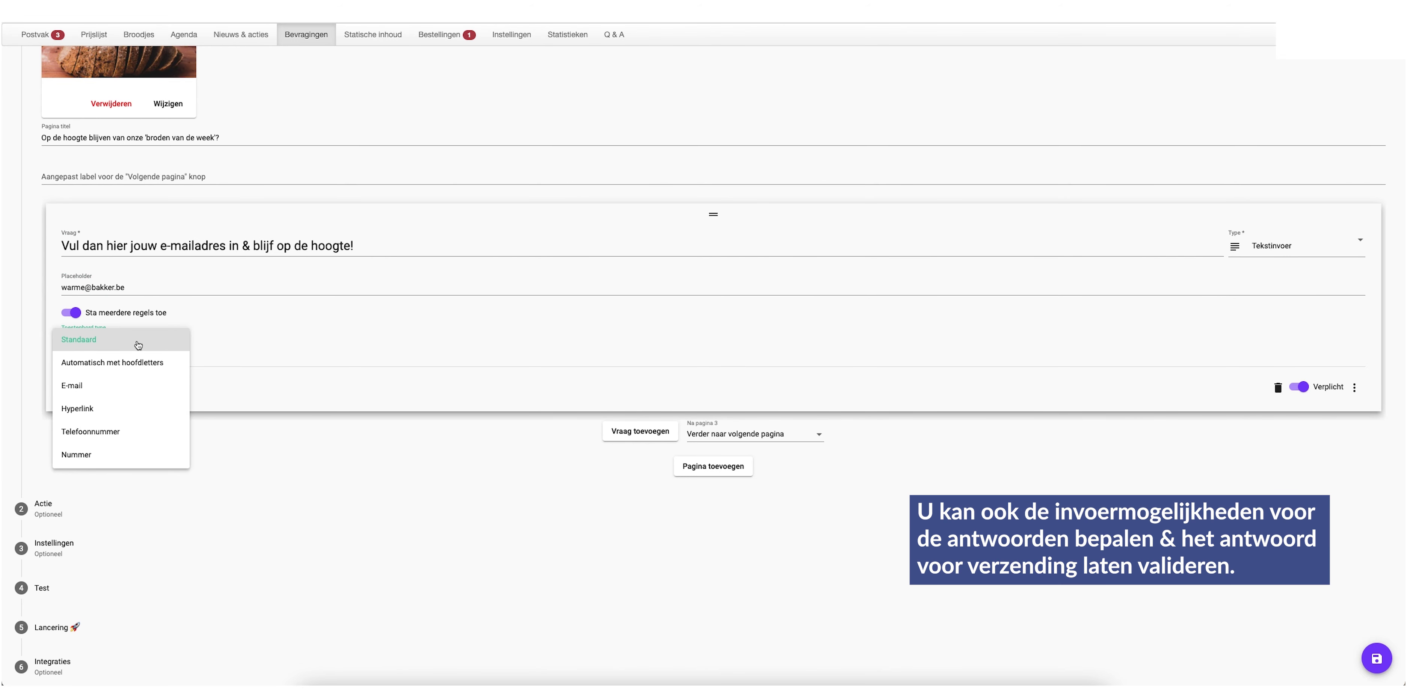
{"action": "left_click", "coordinate": [154, 347]}
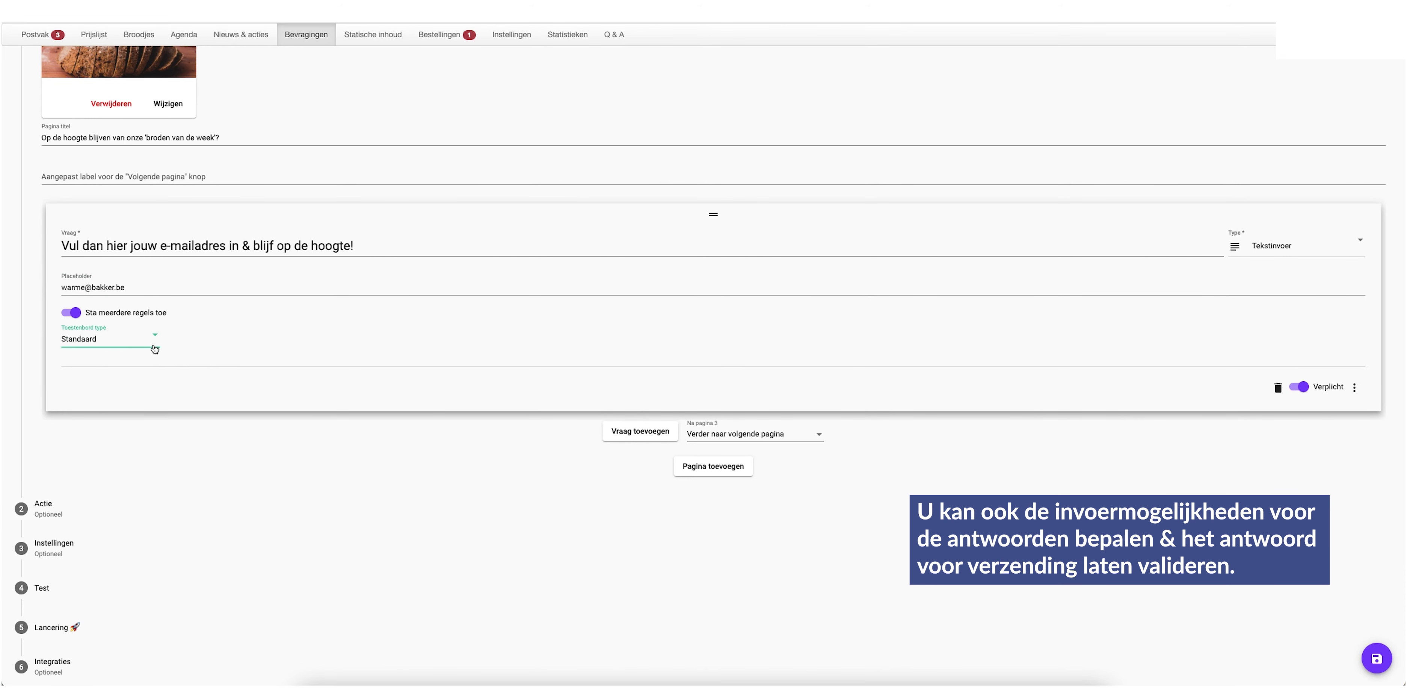
{"action": "left_click", "coordinate": [1303, 388]}
{"action": "left_click", "coordinate": [1354, 388]}
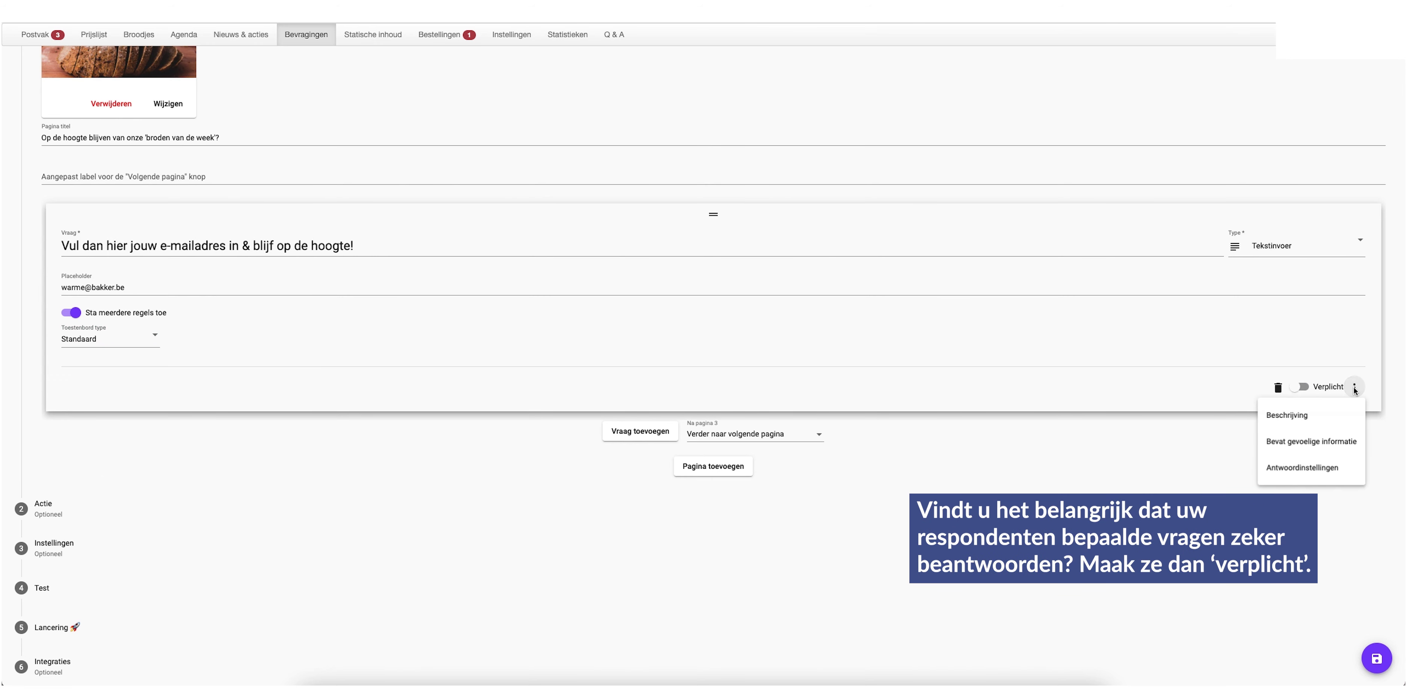
{"action": "left_click", "coordinate": [1106, 398]}
{"action": "left_click", "coordinate": [812, 435]}
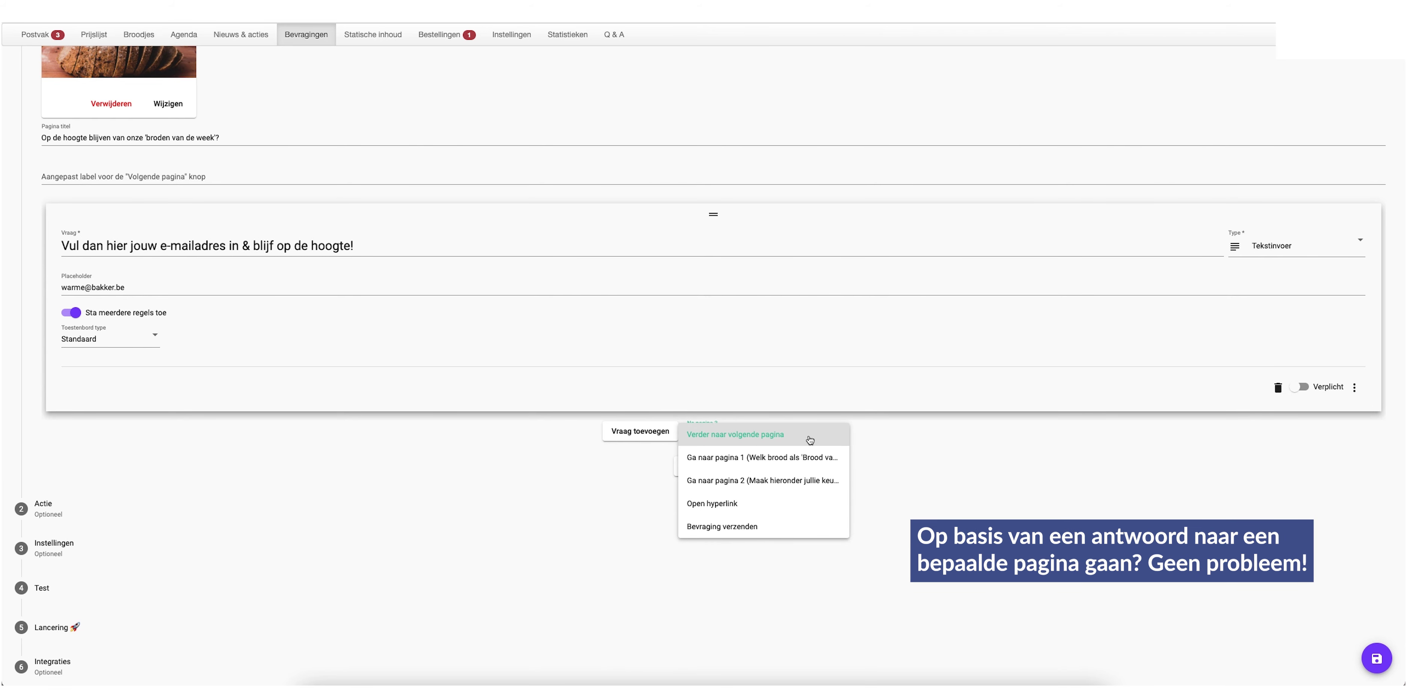
{"action": "left_click", "coordinate": [911, 459]}
{"action": "scroll", "coordinate": [413, 449], "scroll_direction": "up", "scroll_amount": 1}
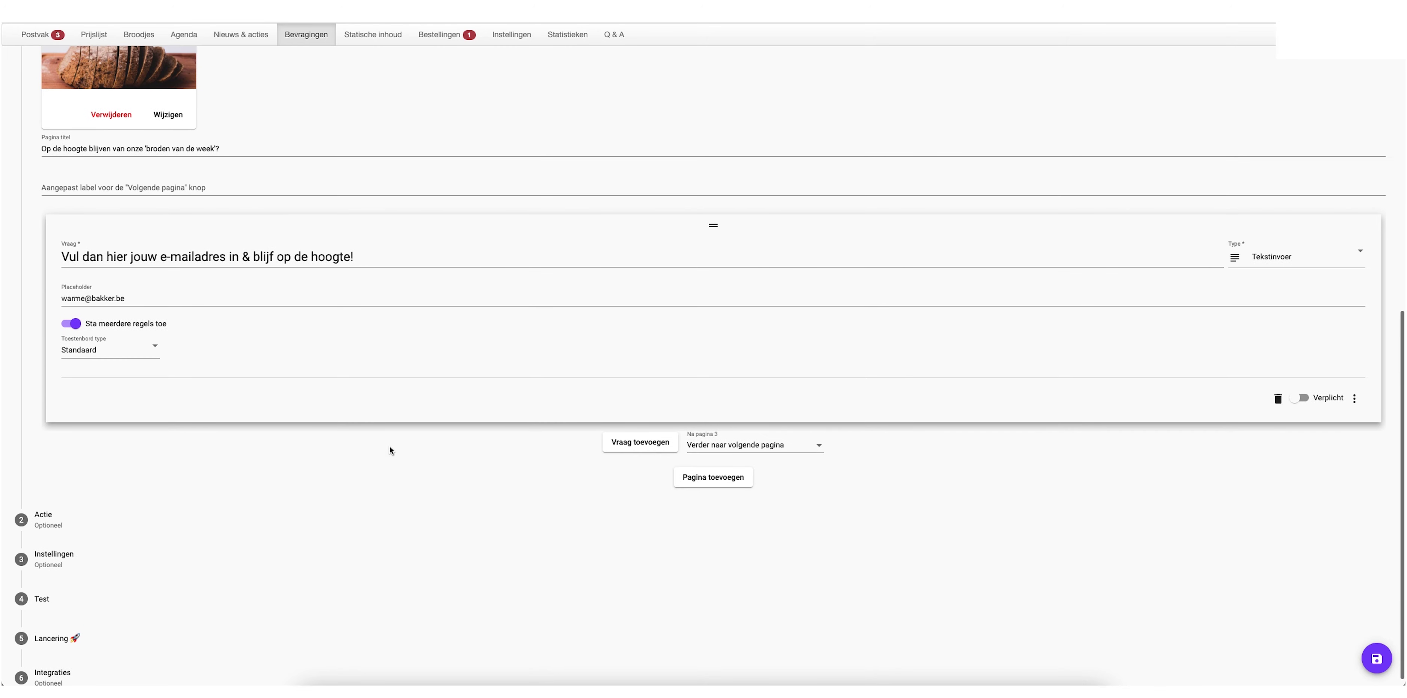
In Instellingen, allow more than one answer per user and leave the end date off
{"action": "left_click", "coordinate": [94, 514]}
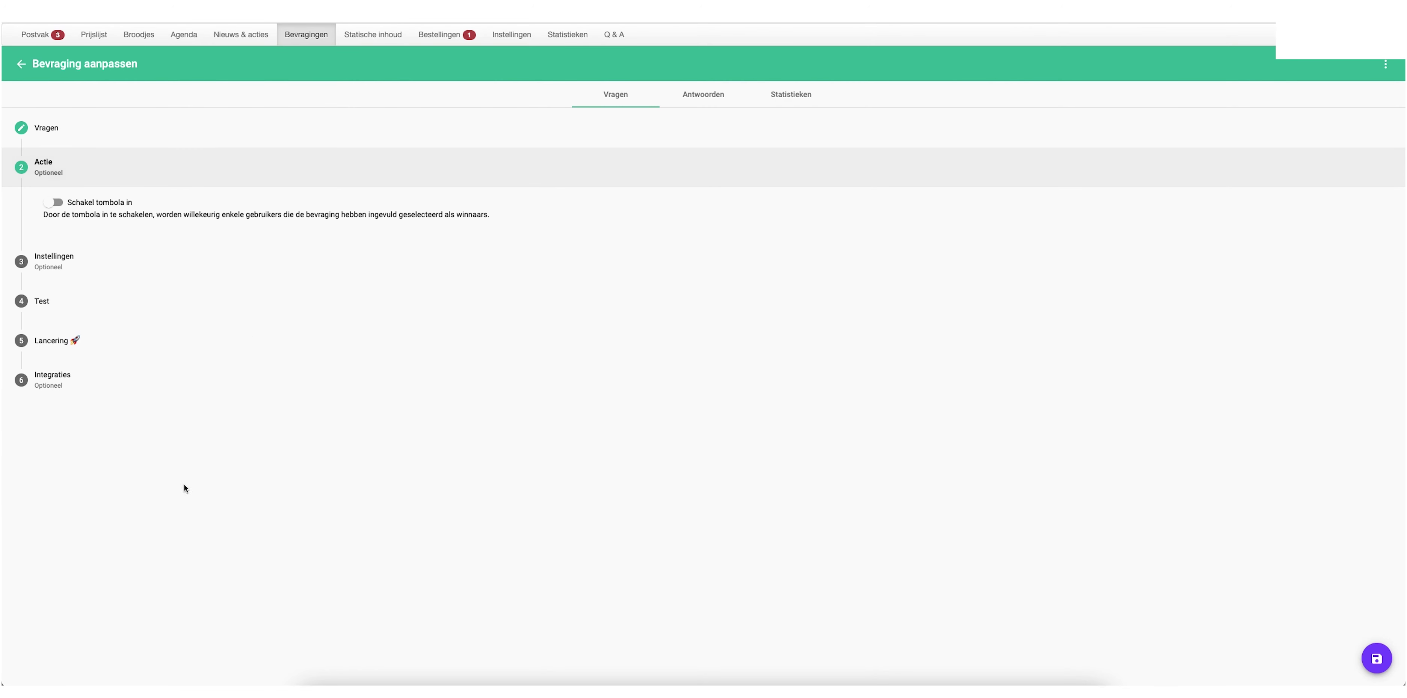
{"action": "left_click", "coordinate": [104, 268]}
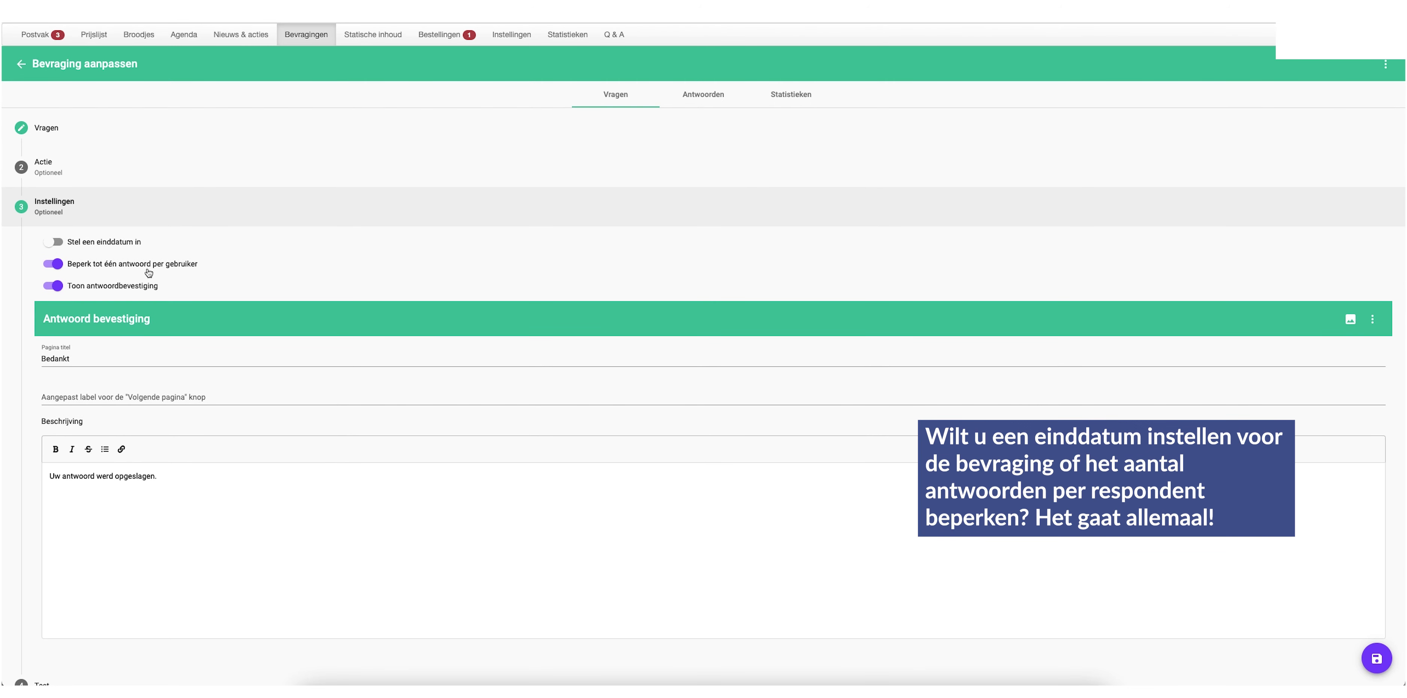
{"action": "left_click", "coordinate": [64, 264]}
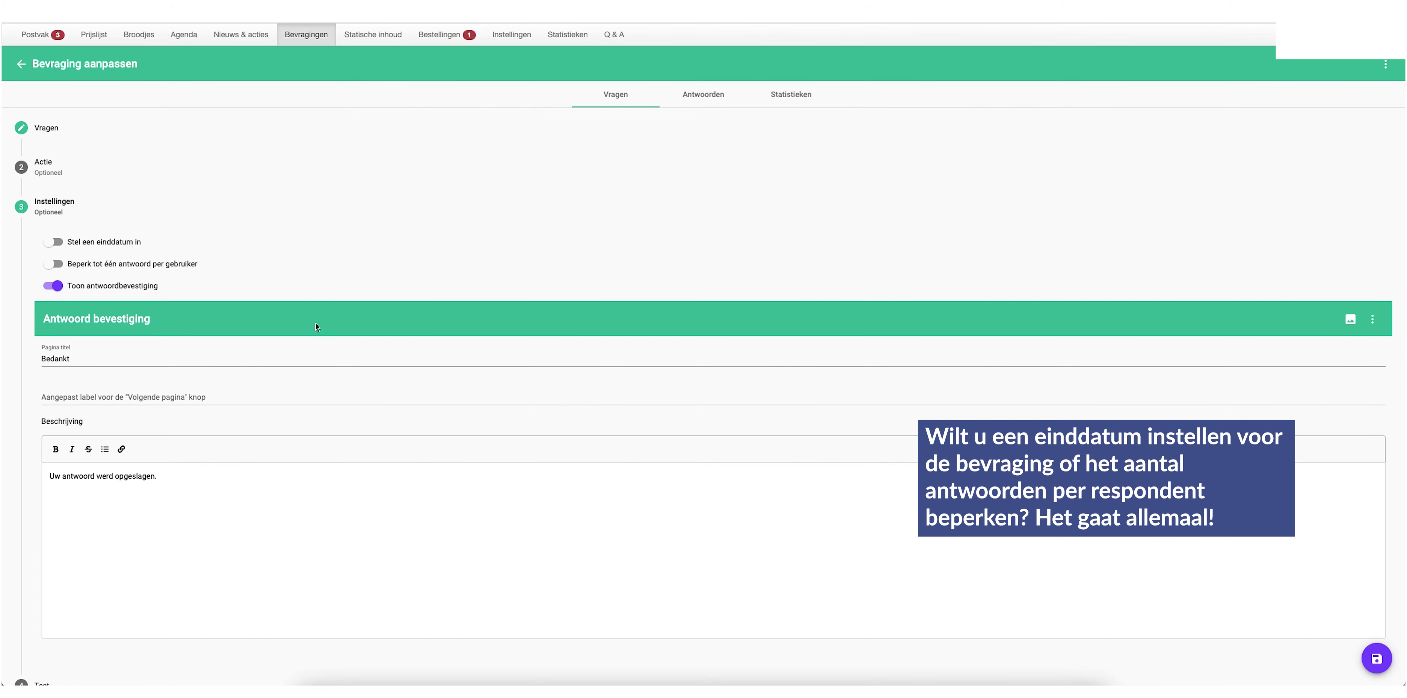
{"action": "left_click", "coordinate": [53, 242]}
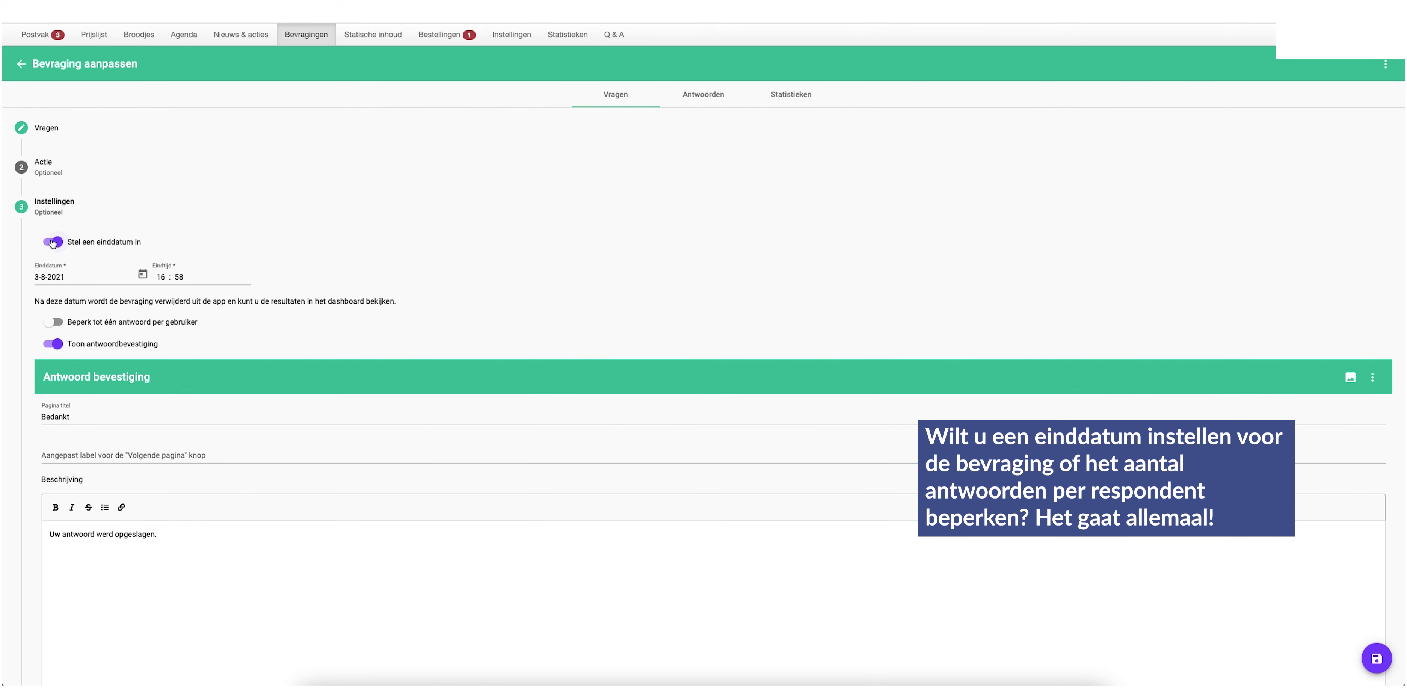
{"action": "left_click", "coordinate": [53, 242]}
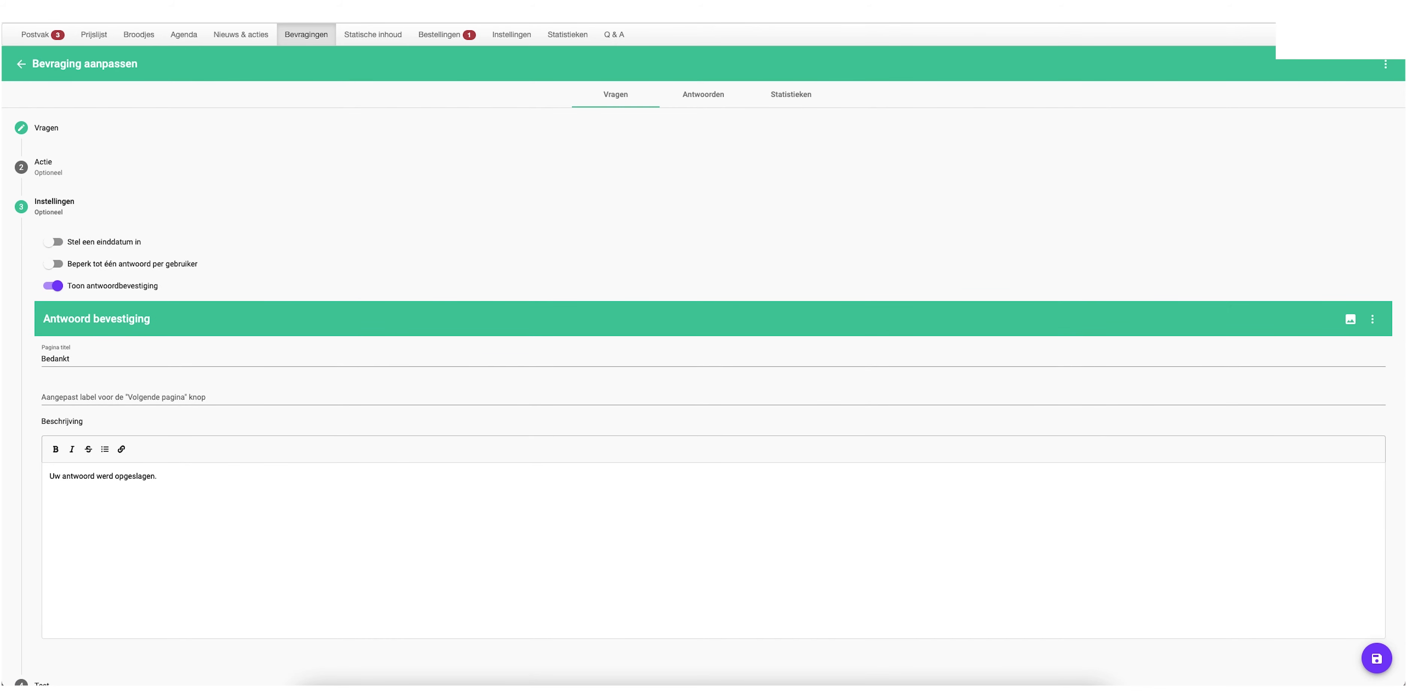
Paste the new thank-you page title and message, save the survey, and go to Test
{"action": "double_click", "coordinate": [88, 365]}
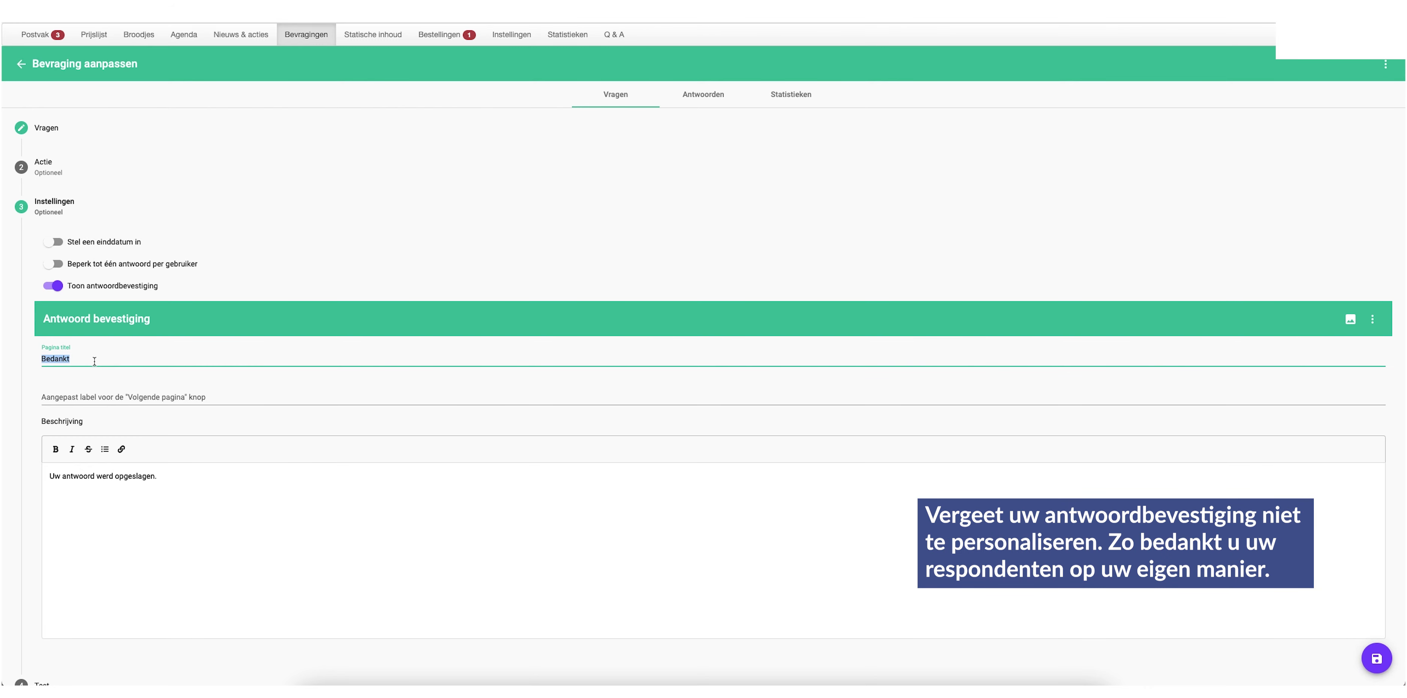
{"action": "type", "text": "Bedankt voor jouw input! Dat wordt weer smullen!"}
{"action": "left_click", "coordinate": [103, 476]}
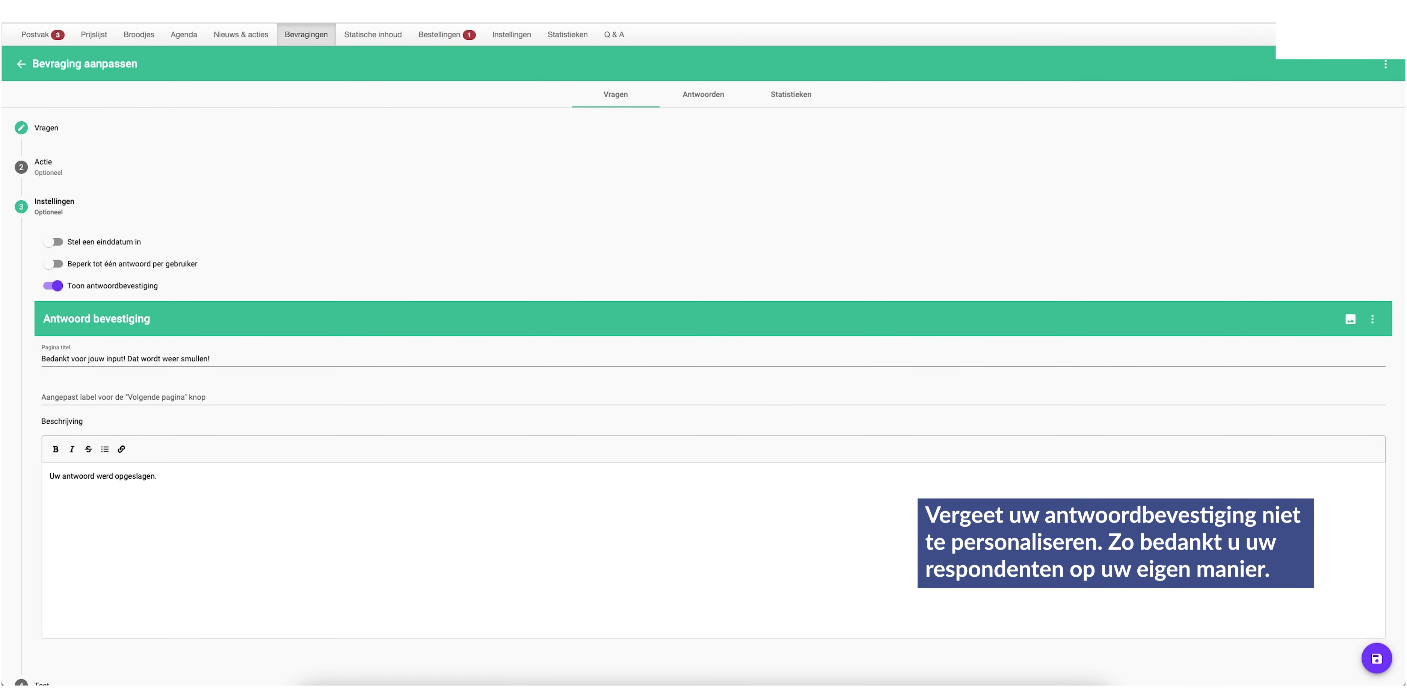
{"action": "key", "text": "ctrl+a"}
{"action": "type", "text": "We hebben jouw voorkeur goed ontvangen & houden jou indien je jouw e-mailadres opgegeven hebt op de hoogte.  Beste groeten Jouw warme bakker"}
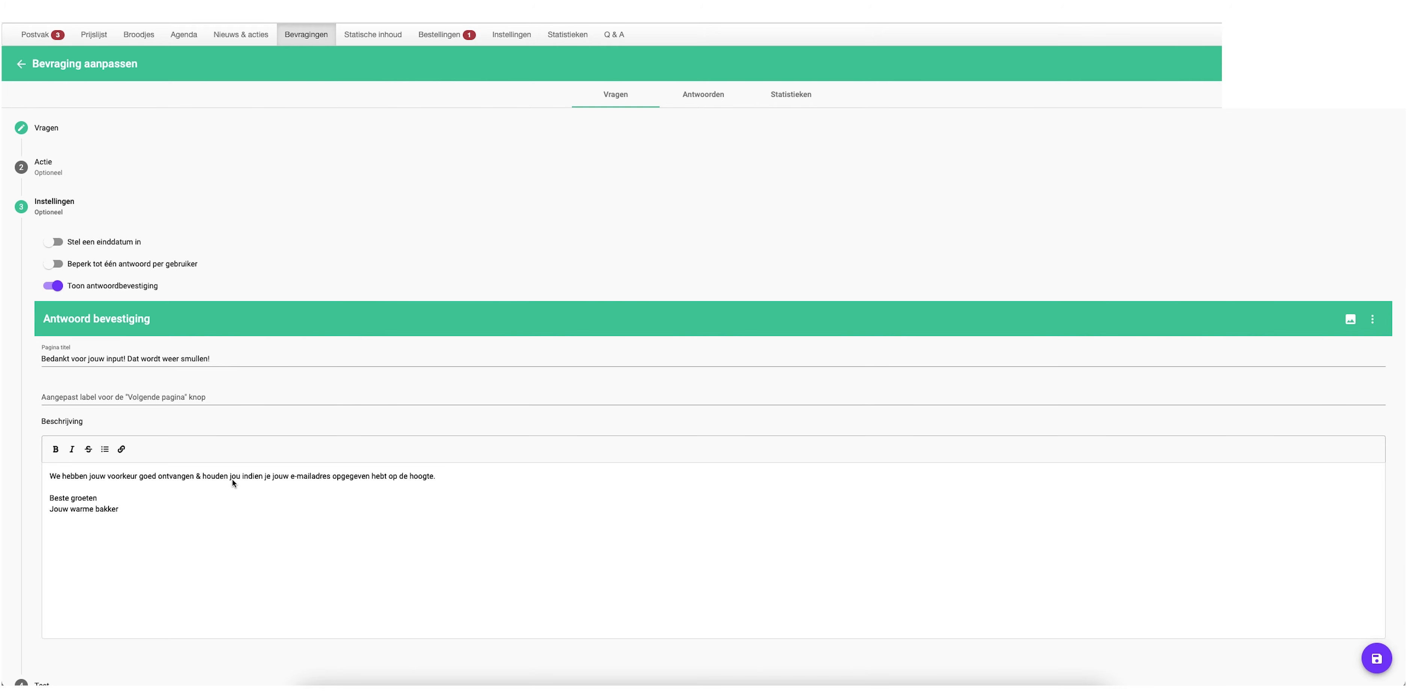
{"action": "scroll", "coordinate": [237, 490], "scroll_direction": "down", "scroll_amount": 3}
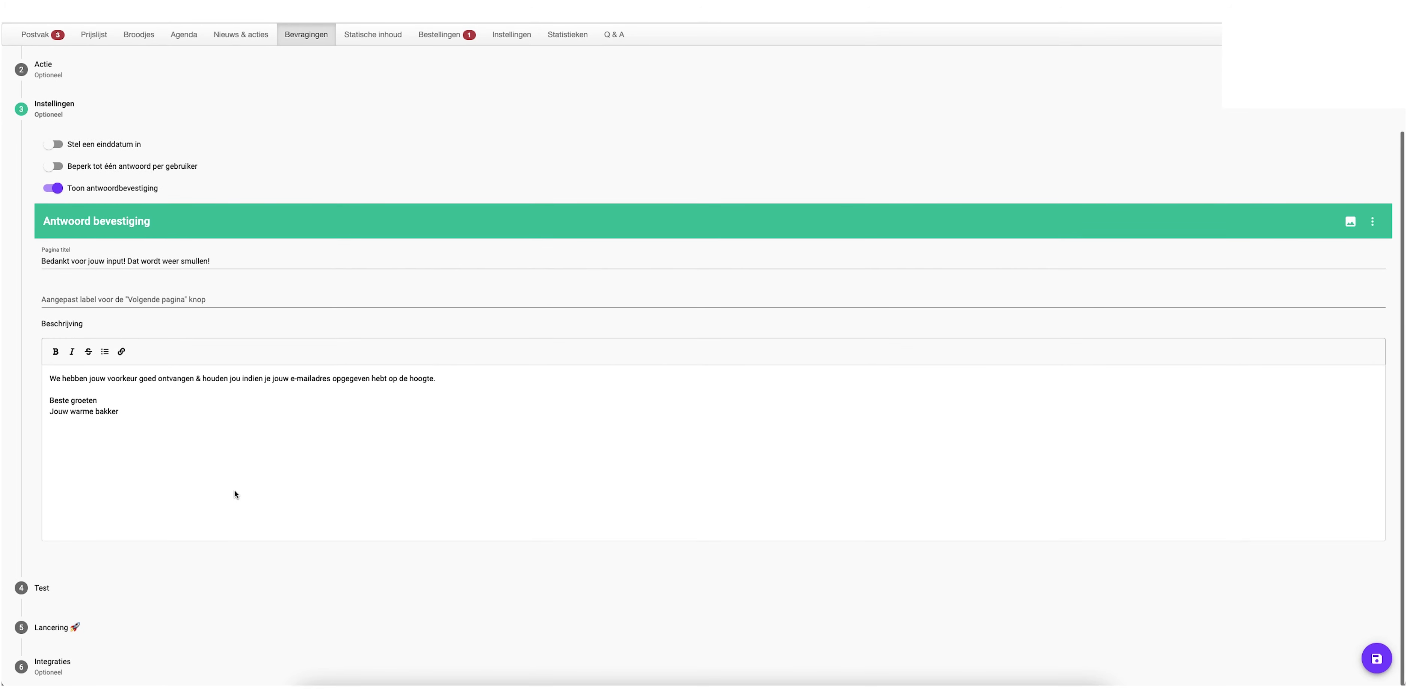
{"action": "left_click", "coordinate": [1377, 658]}
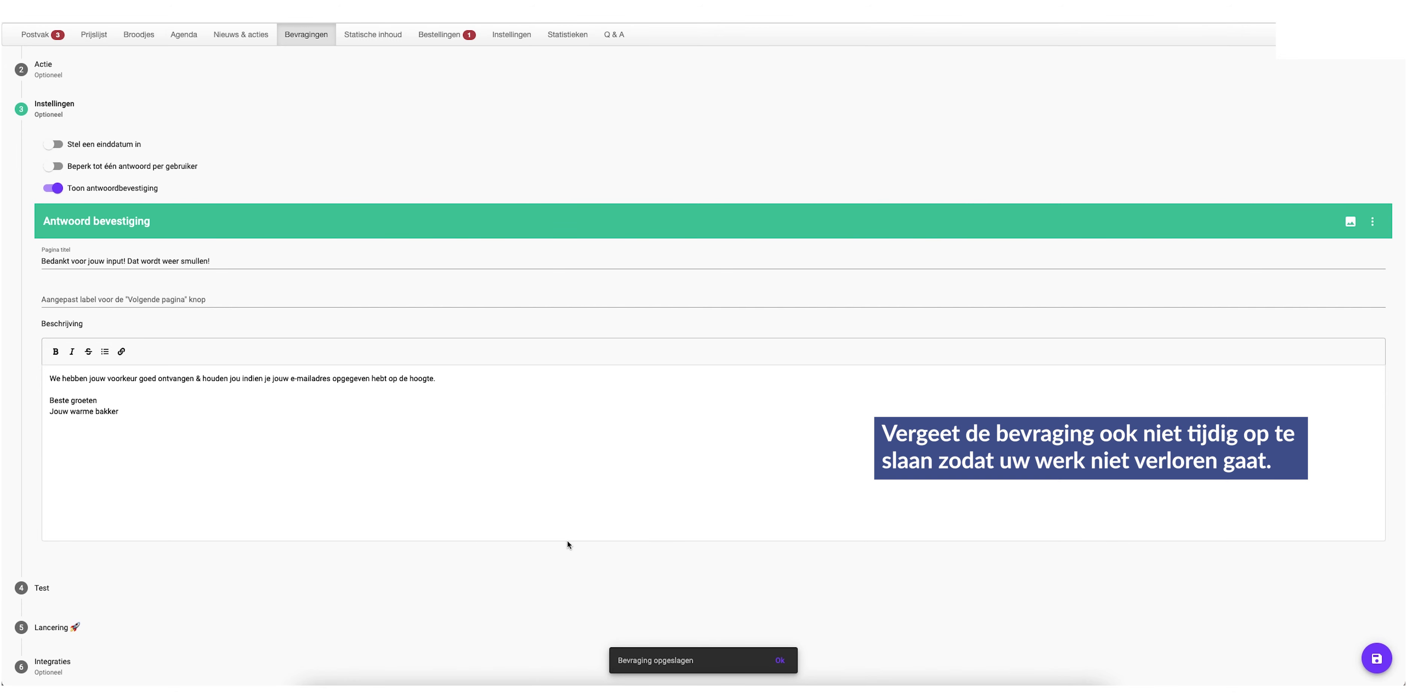
{"action": "left_click", "coordinate": [111, 588]}
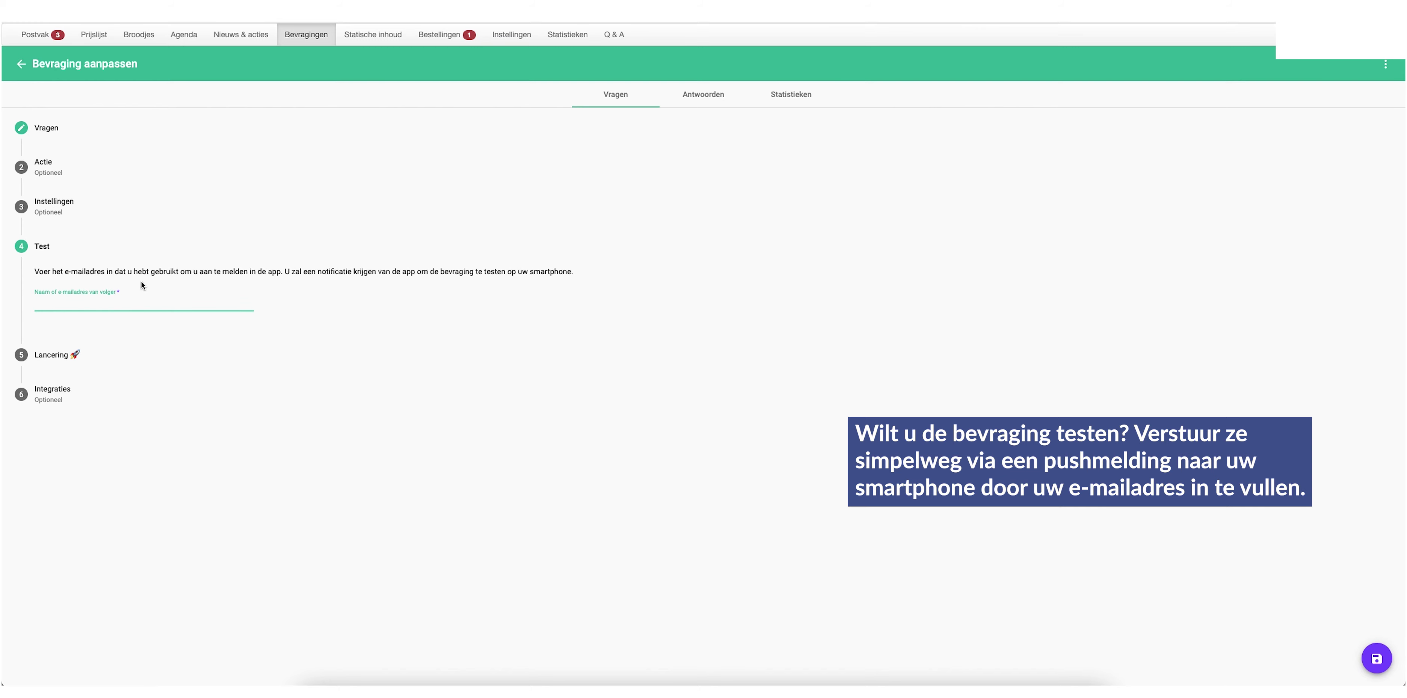
Turn on 'Plaats bevraging in de app', leave Integraties e-mail notifications off, and save
{"action": "left_click", "coordinate": [130, 361]}
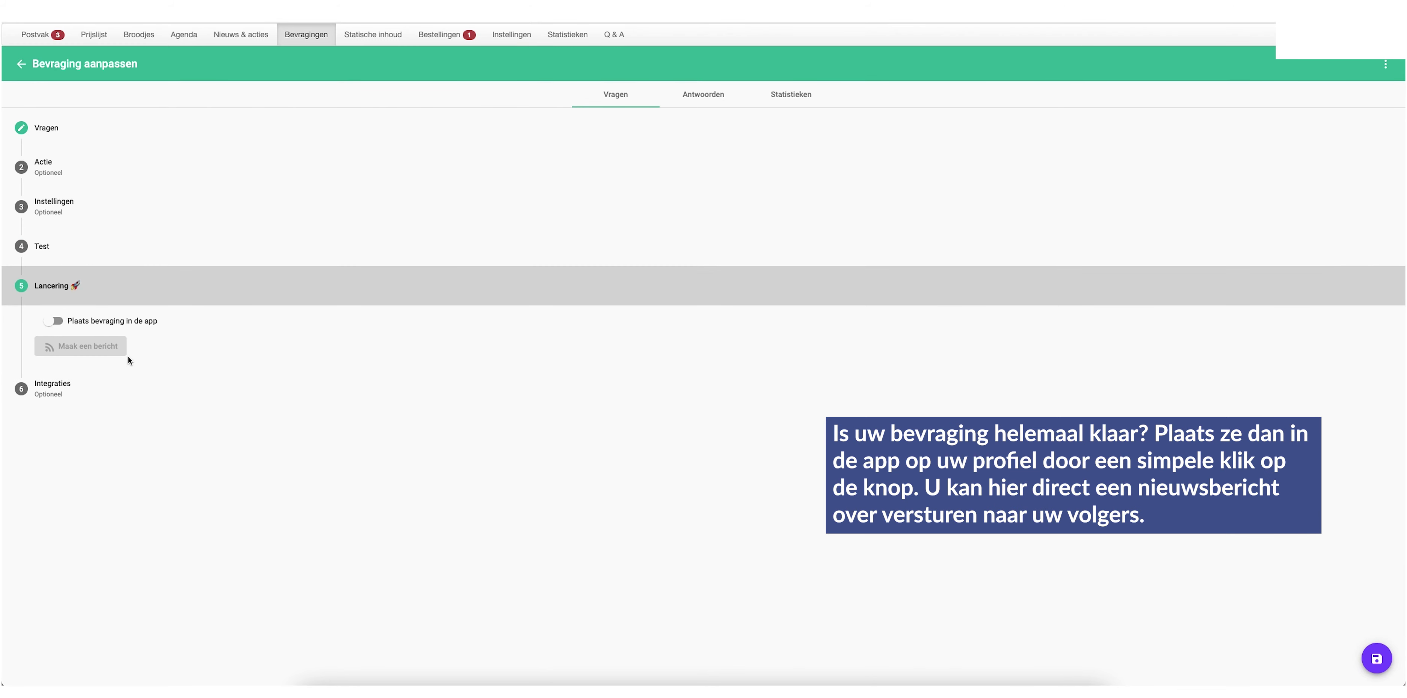
{"action": "left_click", "coordinate": [57, 323]}
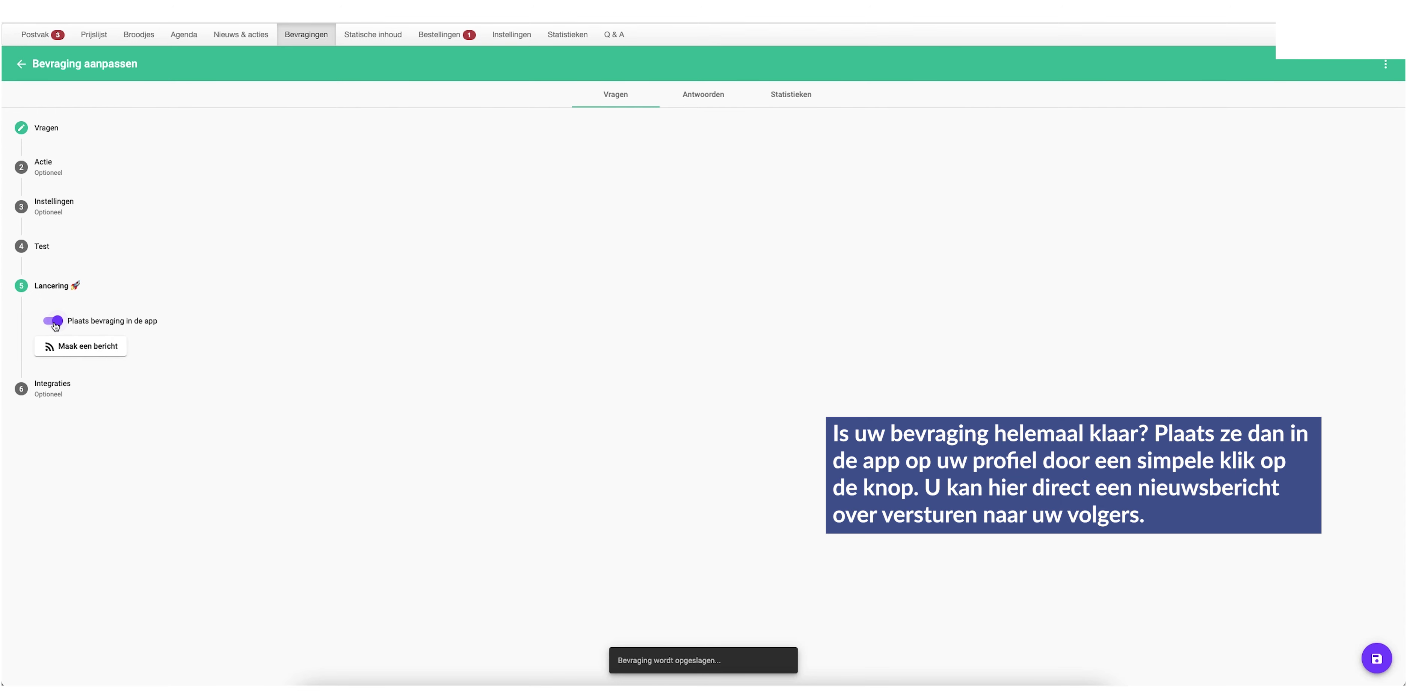
{"action": "left_click", "coordinate": [87, 386]}
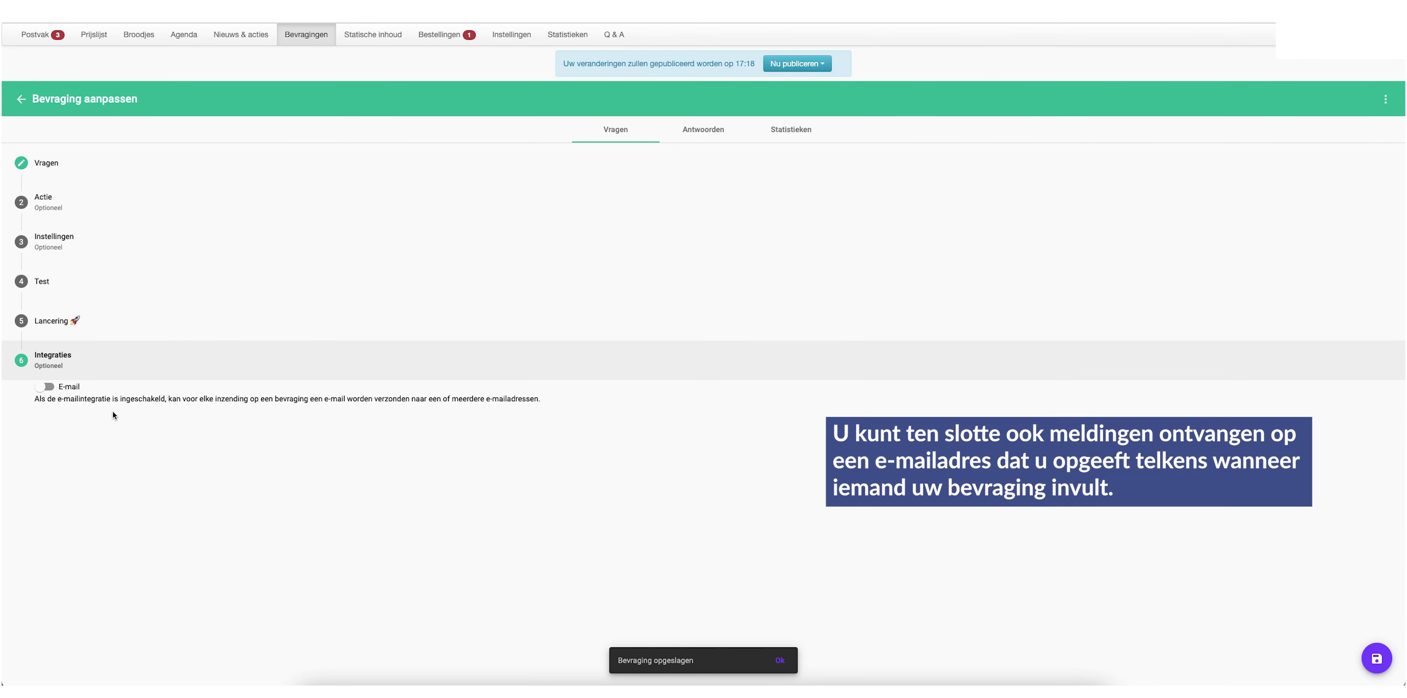
{"action": "left_click", "coordinate": [45, 386]}
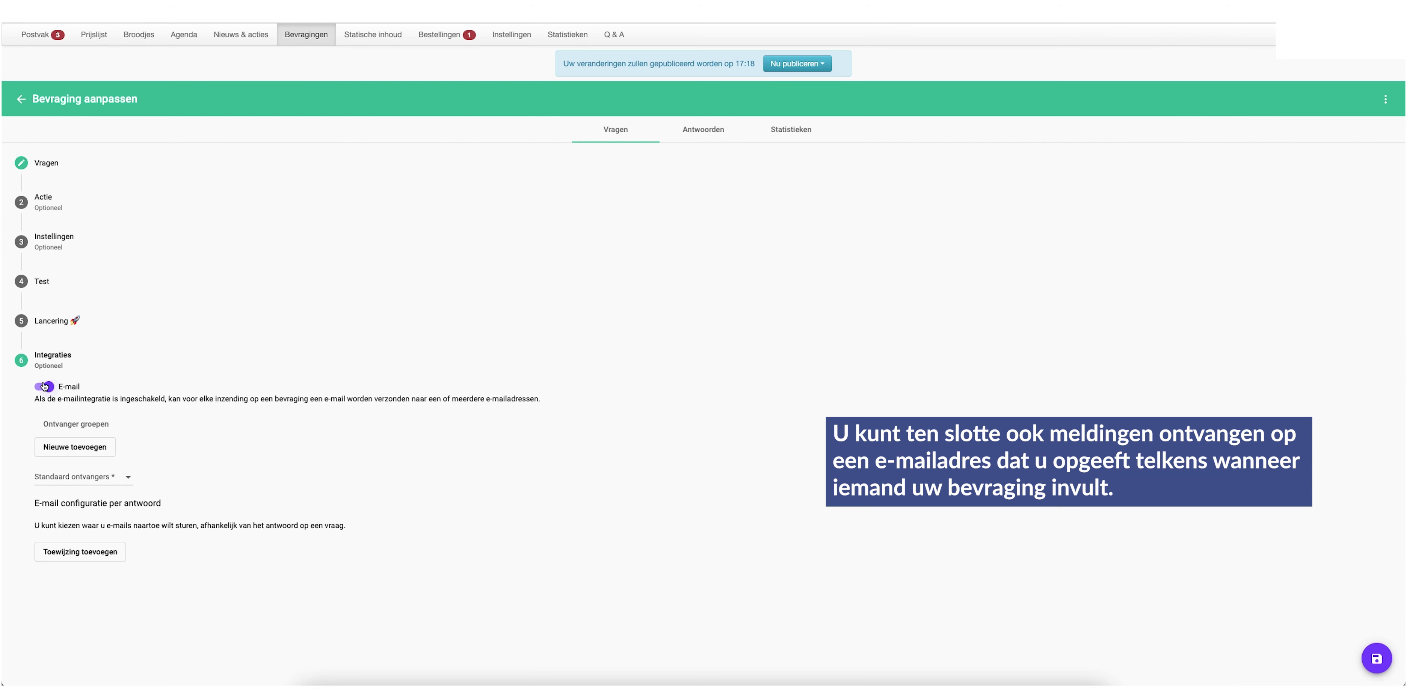
{"action": "left_click", "coordinate": [97, 456]}
{"action": "left_click", "coordinate": [48, 386]}
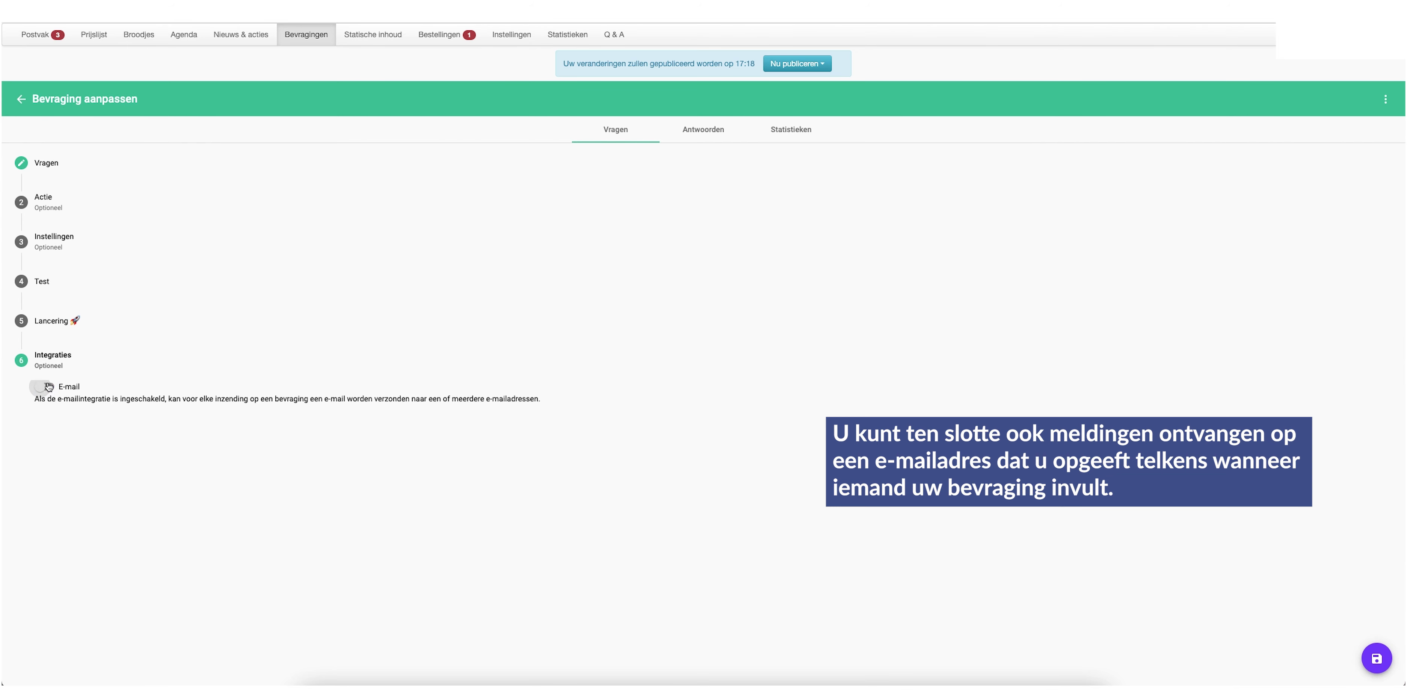
{"action": "left_click", "coordinate": [1376, 659]}
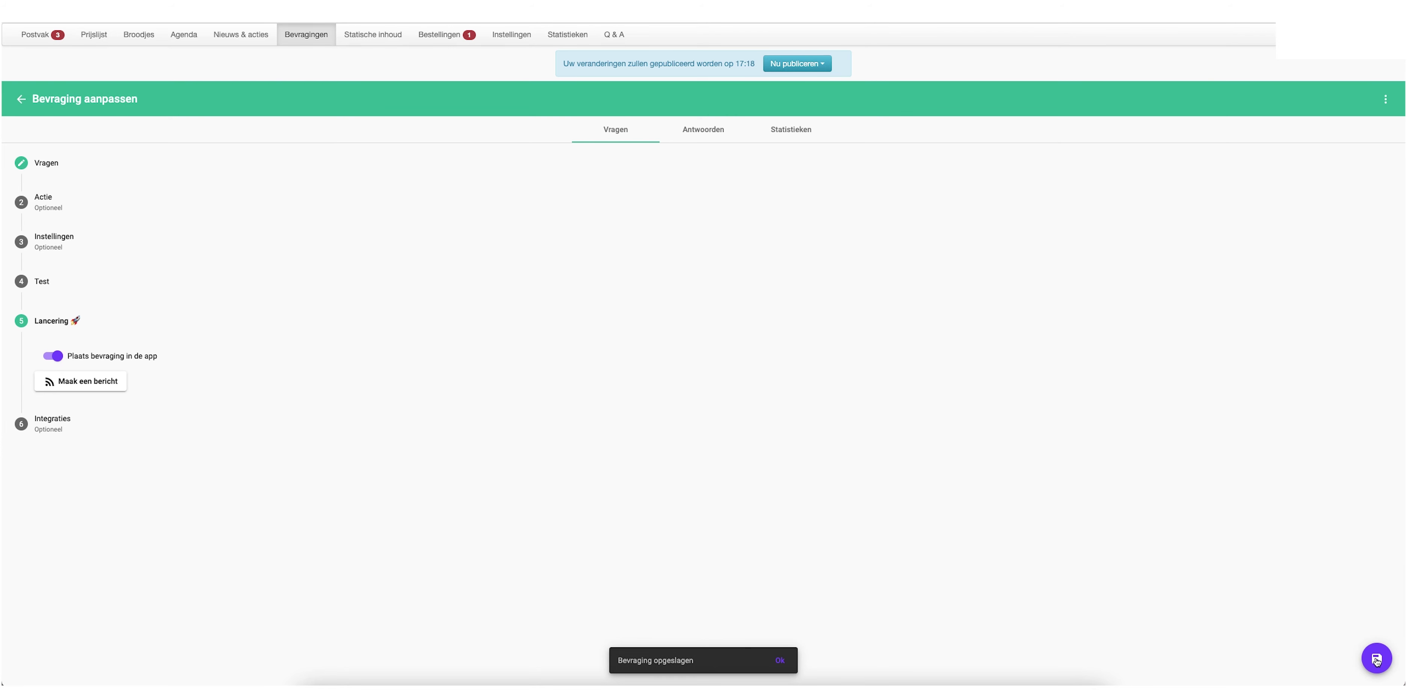
Review the Antwoorden and Statistieken tabs, then publish the pending changes with 'Nu publiceren'
{"action": "left_click", "coordinate": [692, 129]}
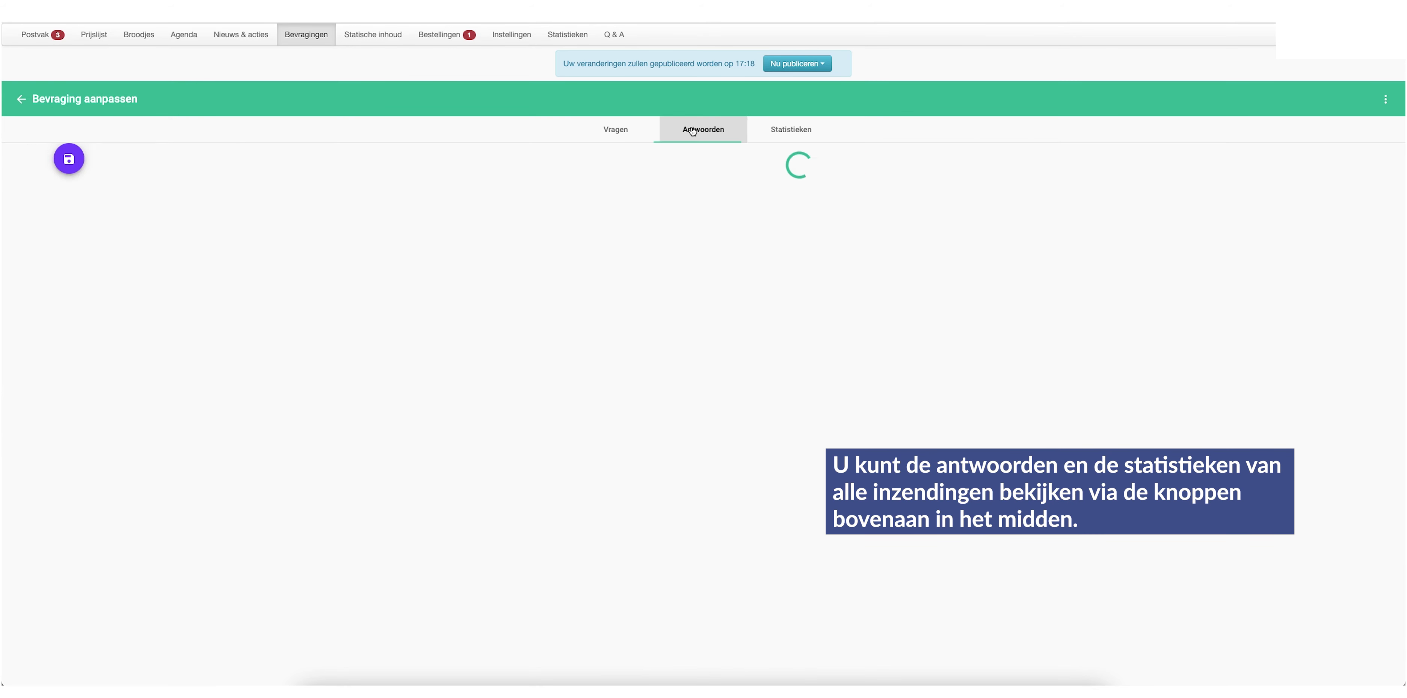
{"action": "left_click", "coordinate": [794, 132]}
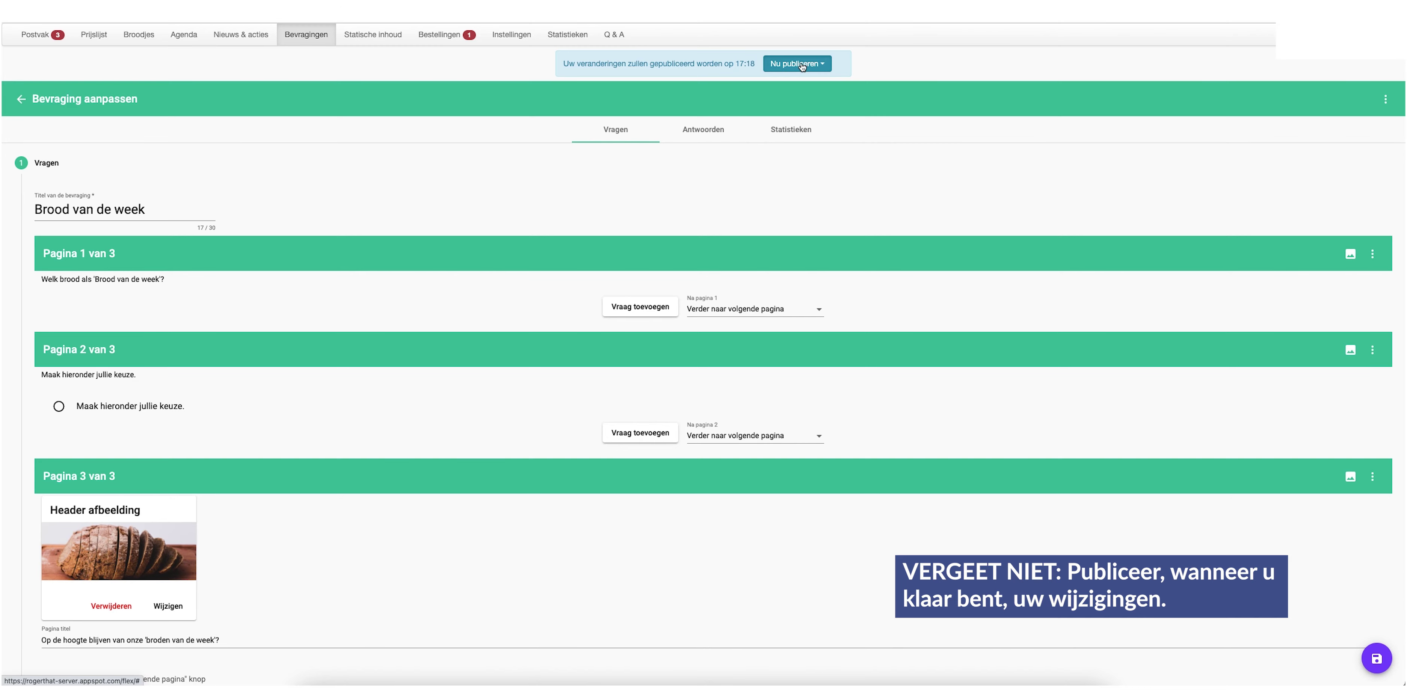
{"action": "left_click", "coordinate": [802, 66]}
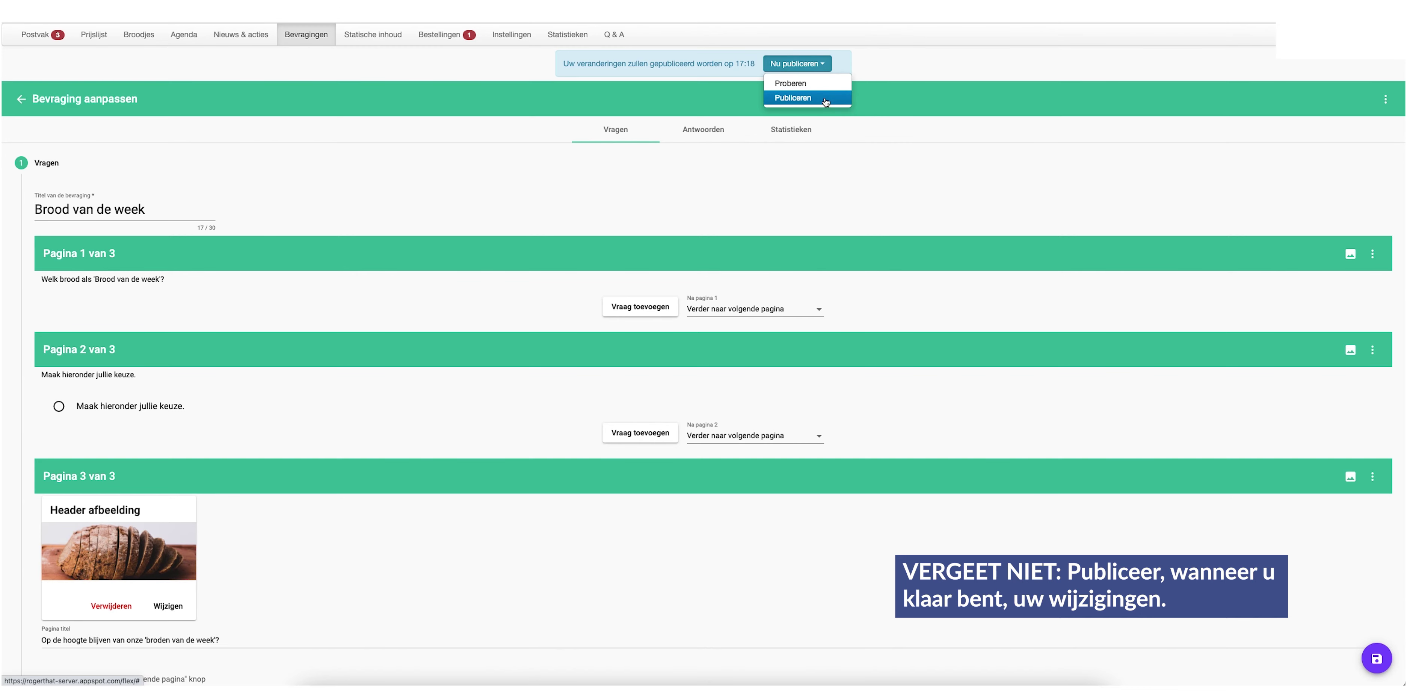
{"action": "left_click", "coordinate": [824, 95]}
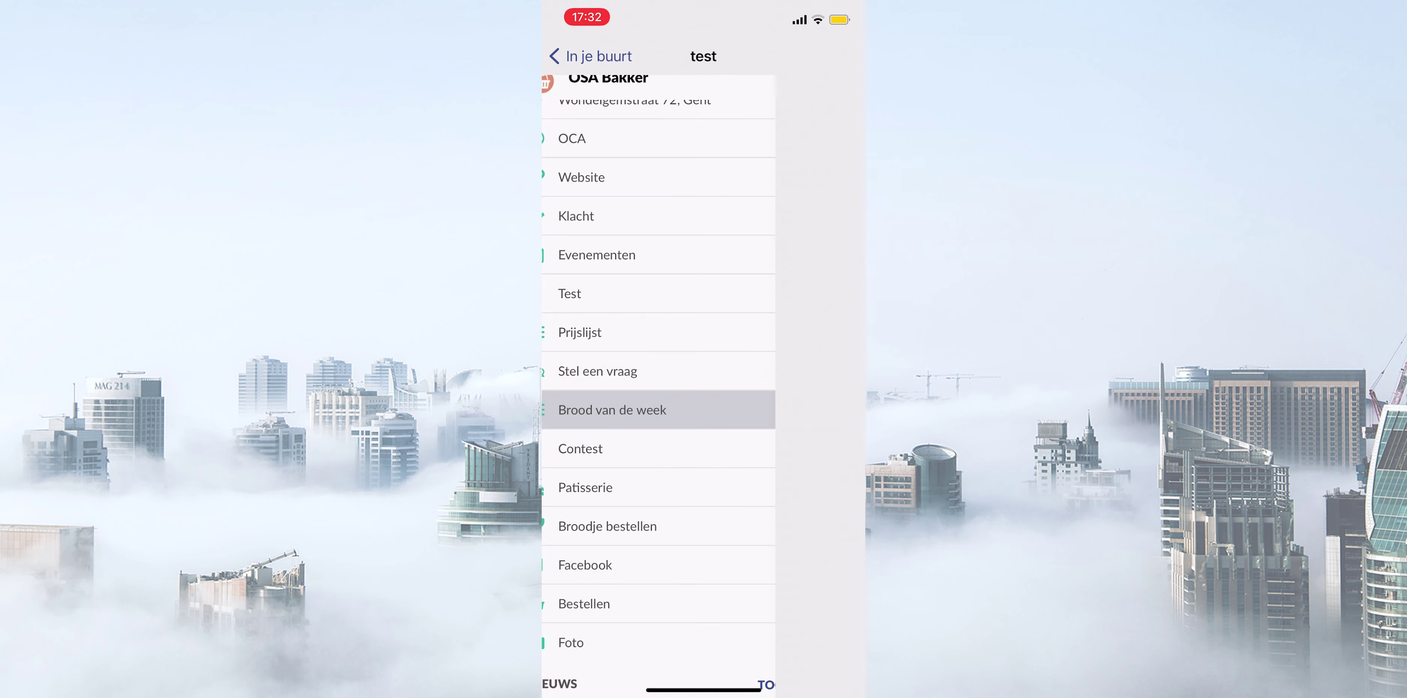
On the phone, answer the bread survey with Bruin hoevebrood, enter a sample e-mail address, and submit
{"action": "left_click", "coordinate": [612, 410]}
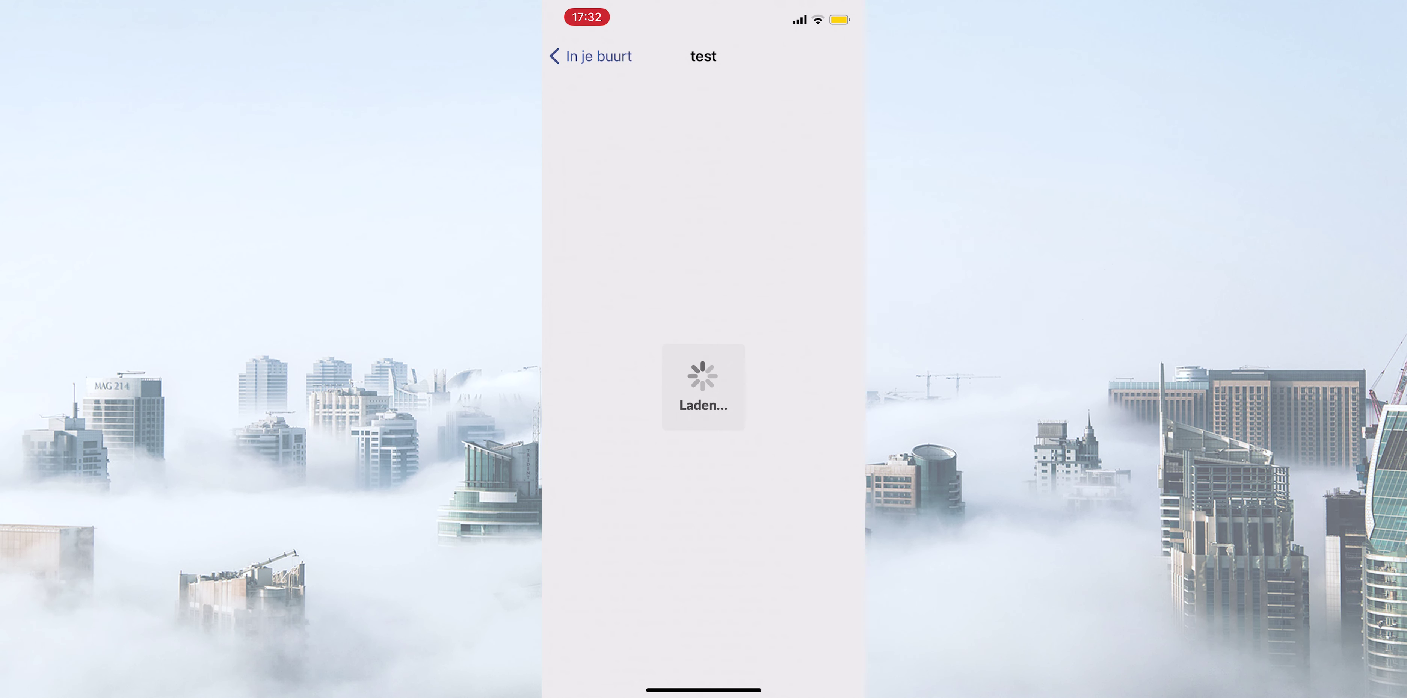
{"action": "left_click", "coordinate": [703, 433]}
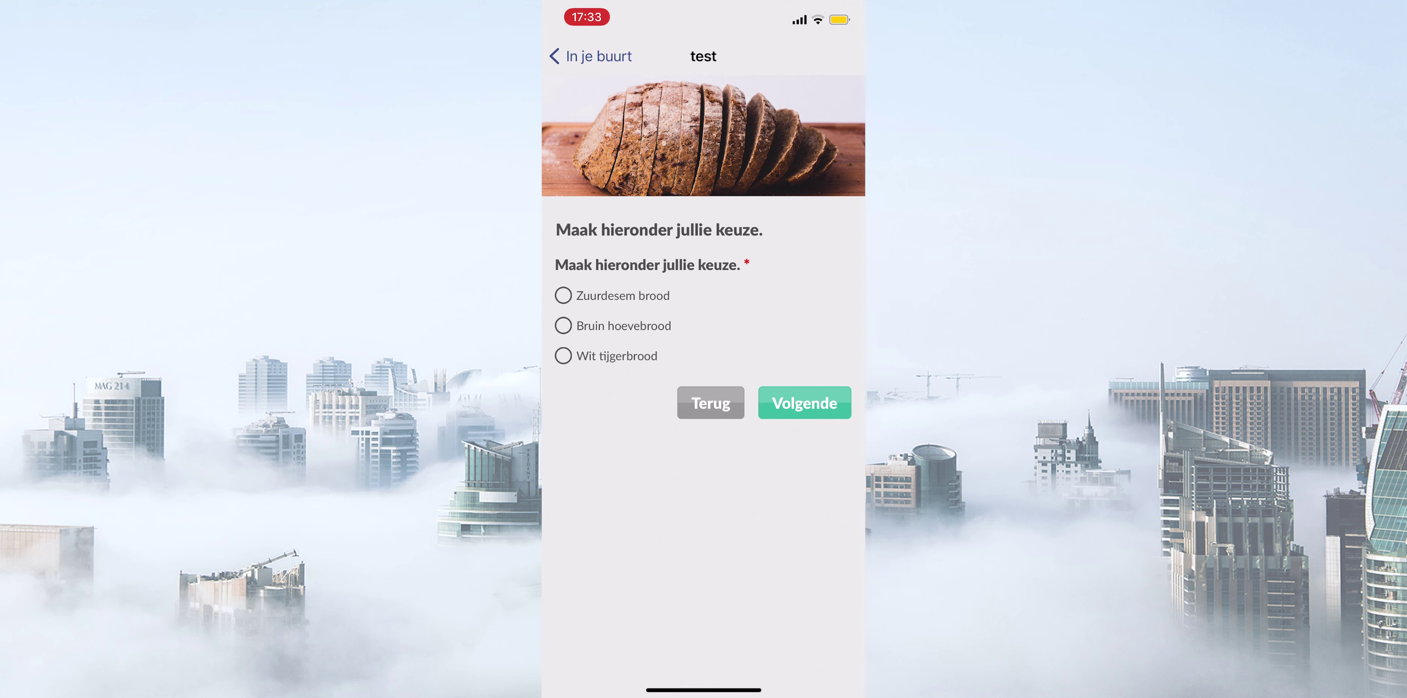
{"action": "left_click", "coordinate": [563, 326]}
{"action": "left_click", "coordinate": [805, 402]}
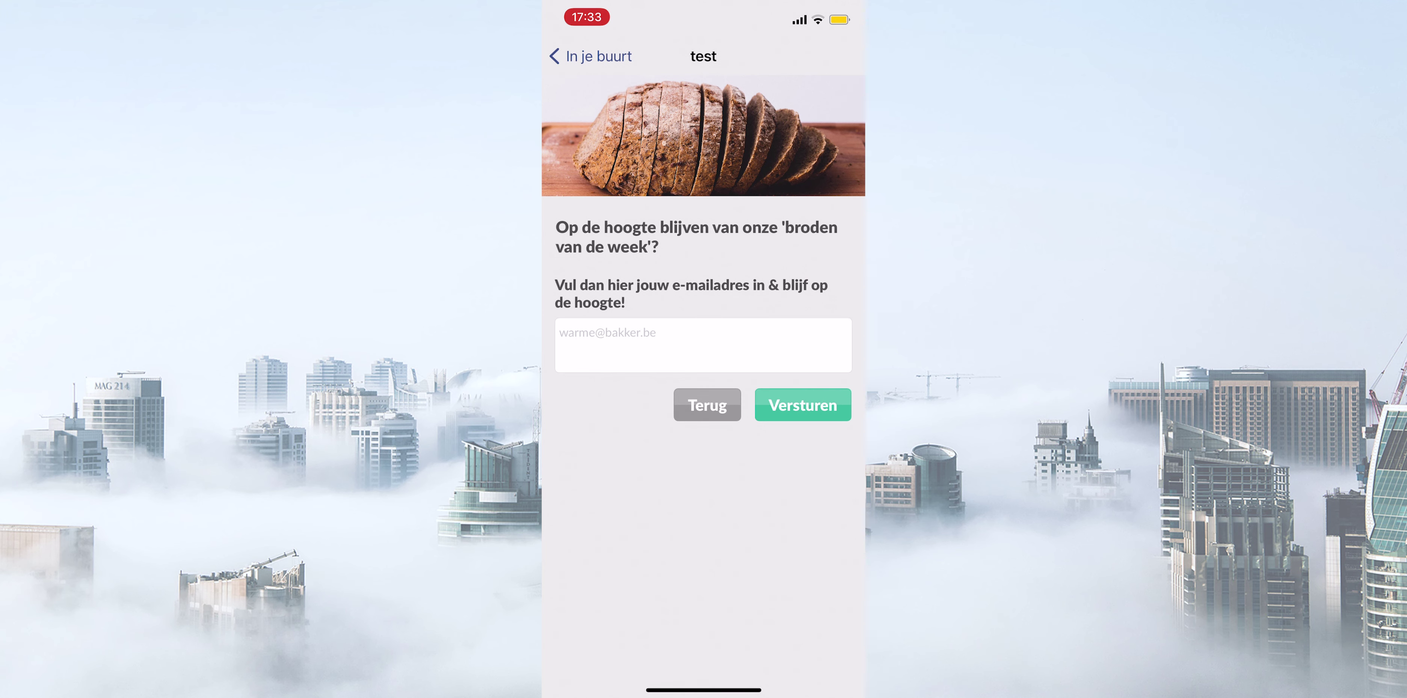
{"action": "left_click", "coordinate": [703, 345]}
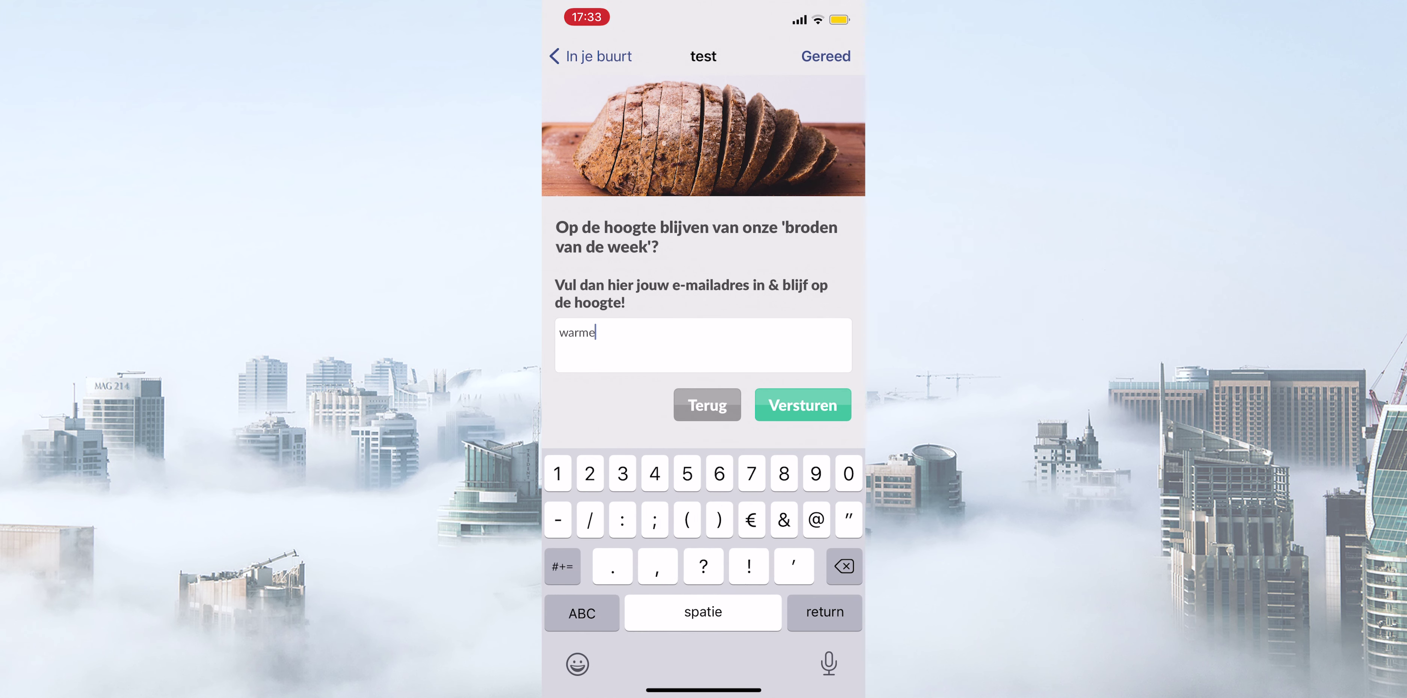
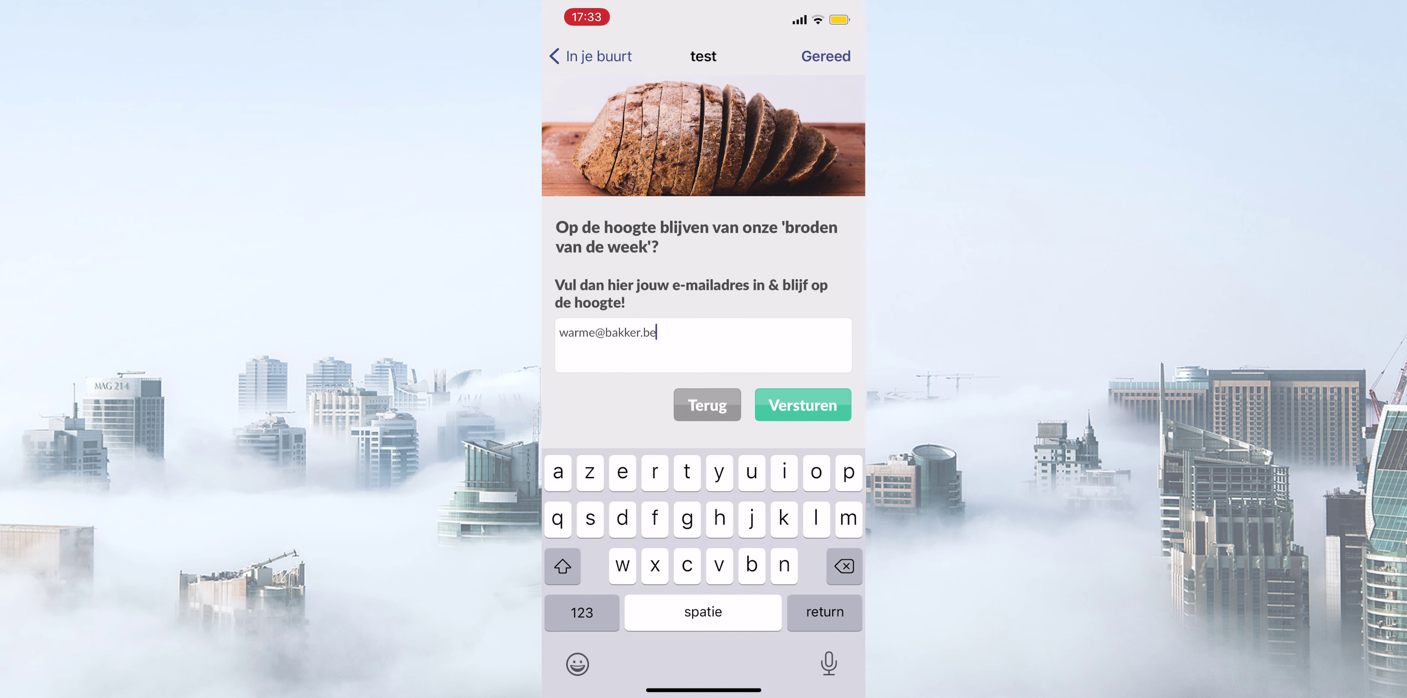
{"action": "left_click", "coordinate": [803, 405]}
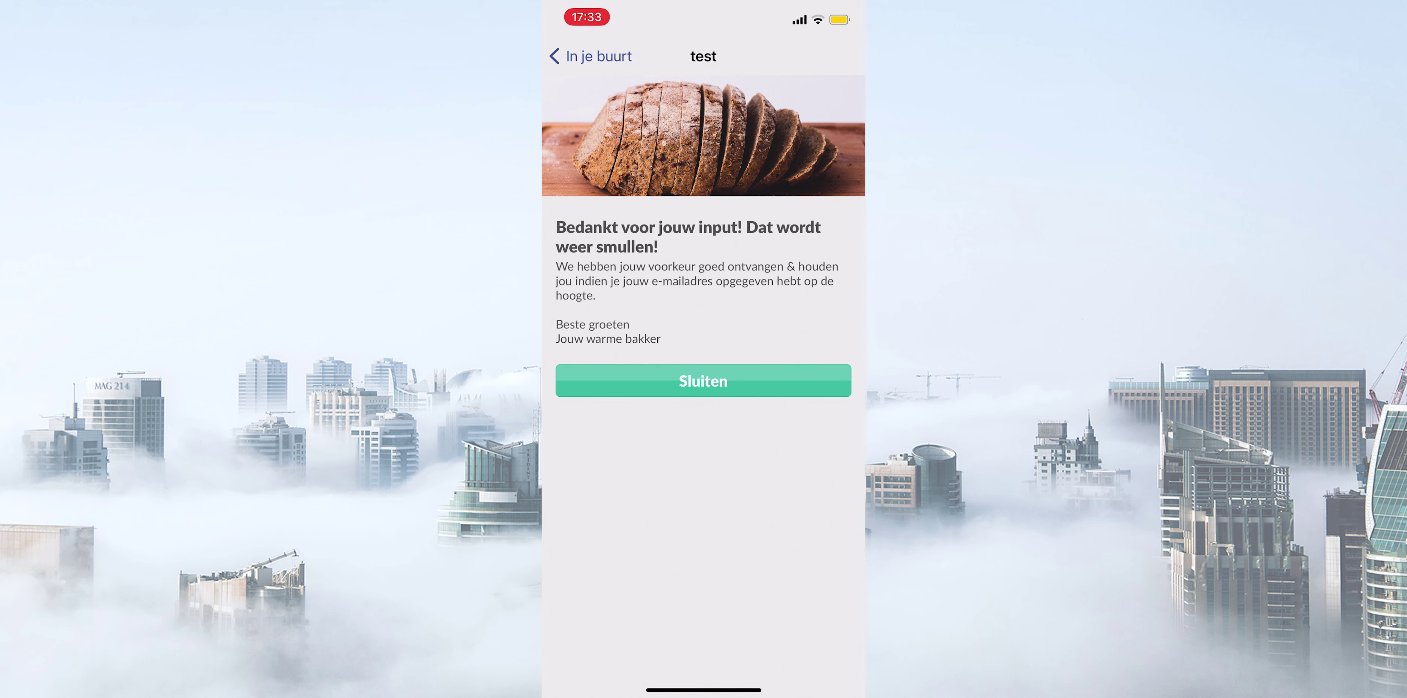